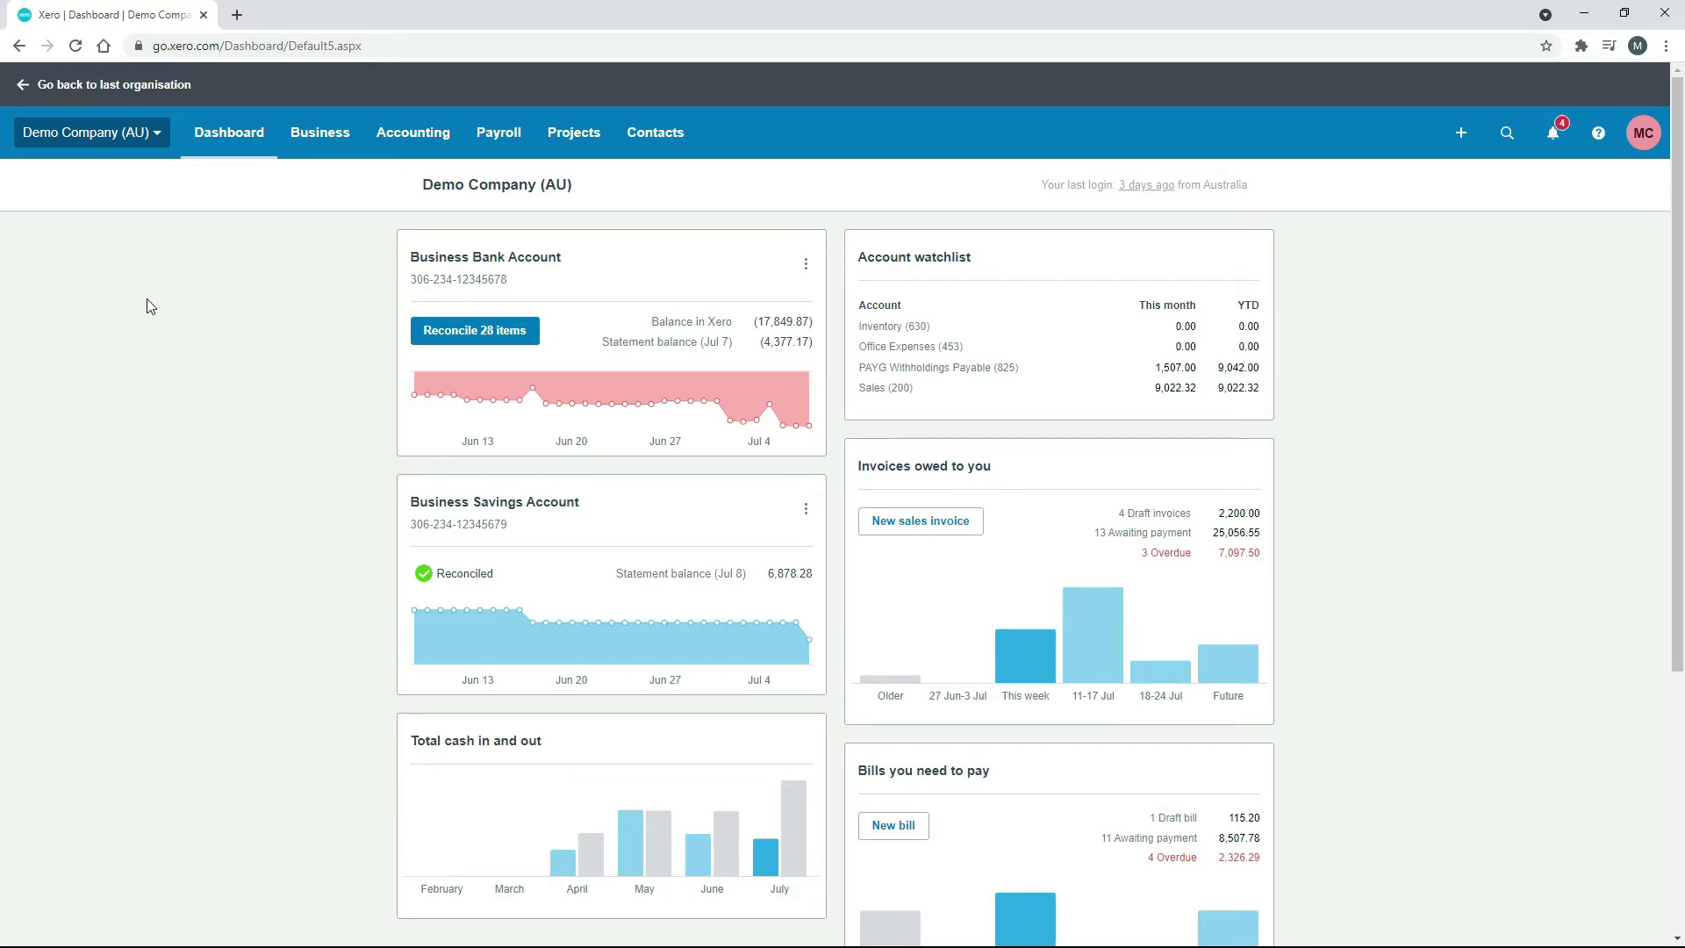
- From My Xero, change the demo company's country to Global and save to reset it
left_click(158, 139)
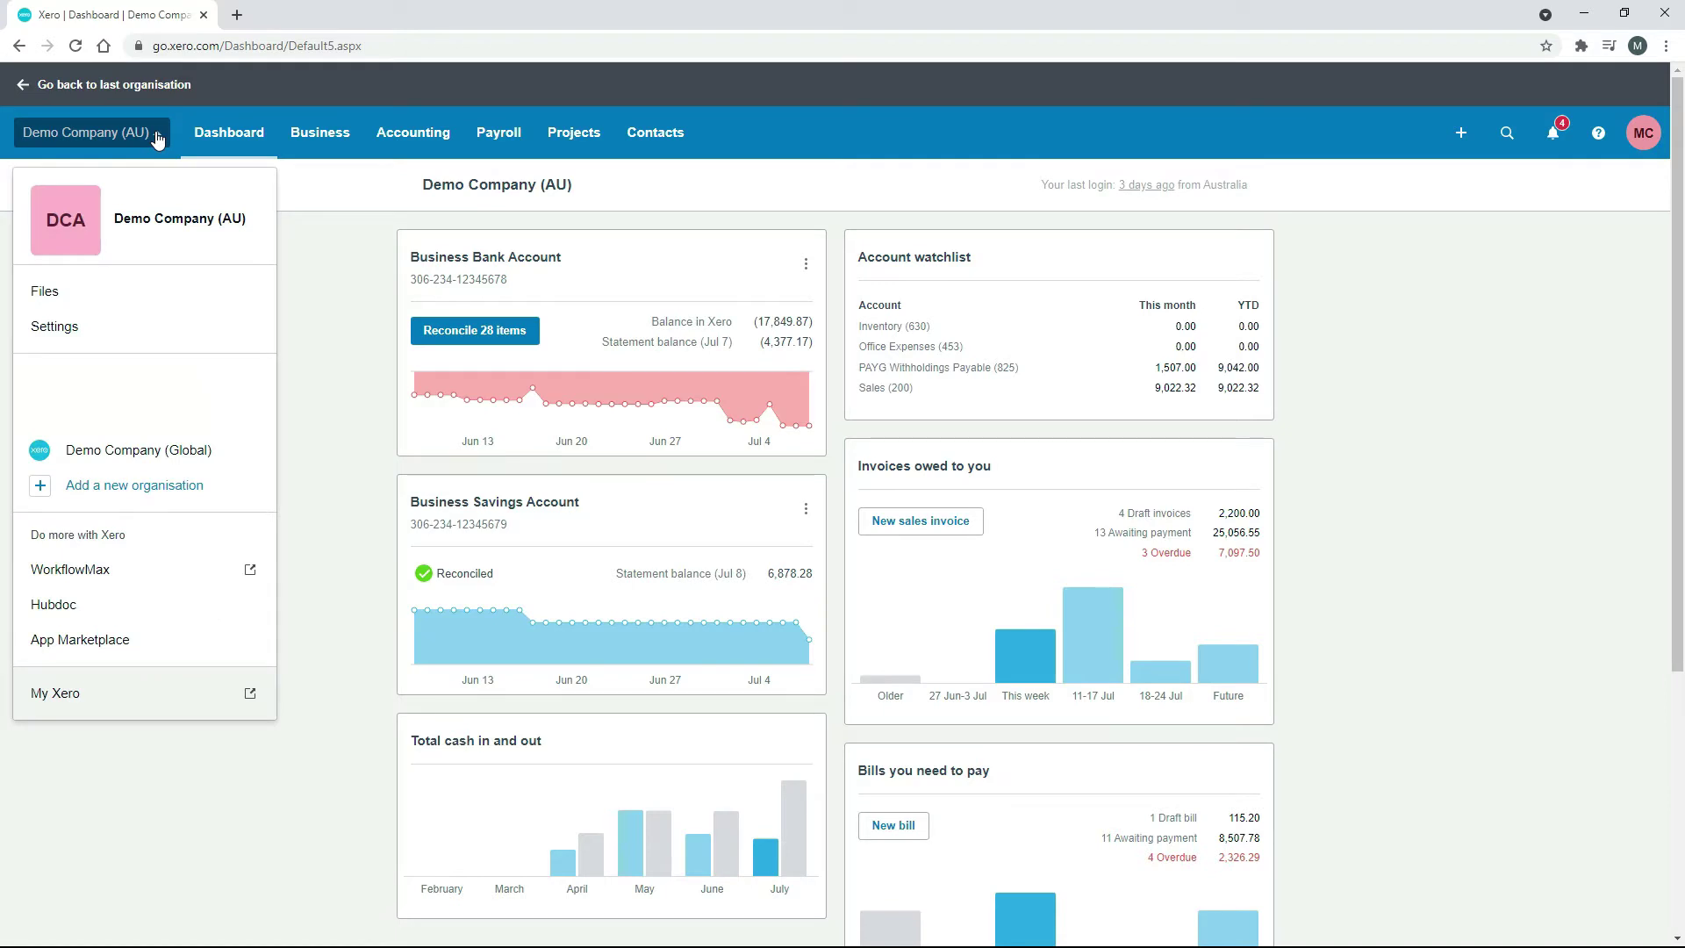
left_click(176, 693)
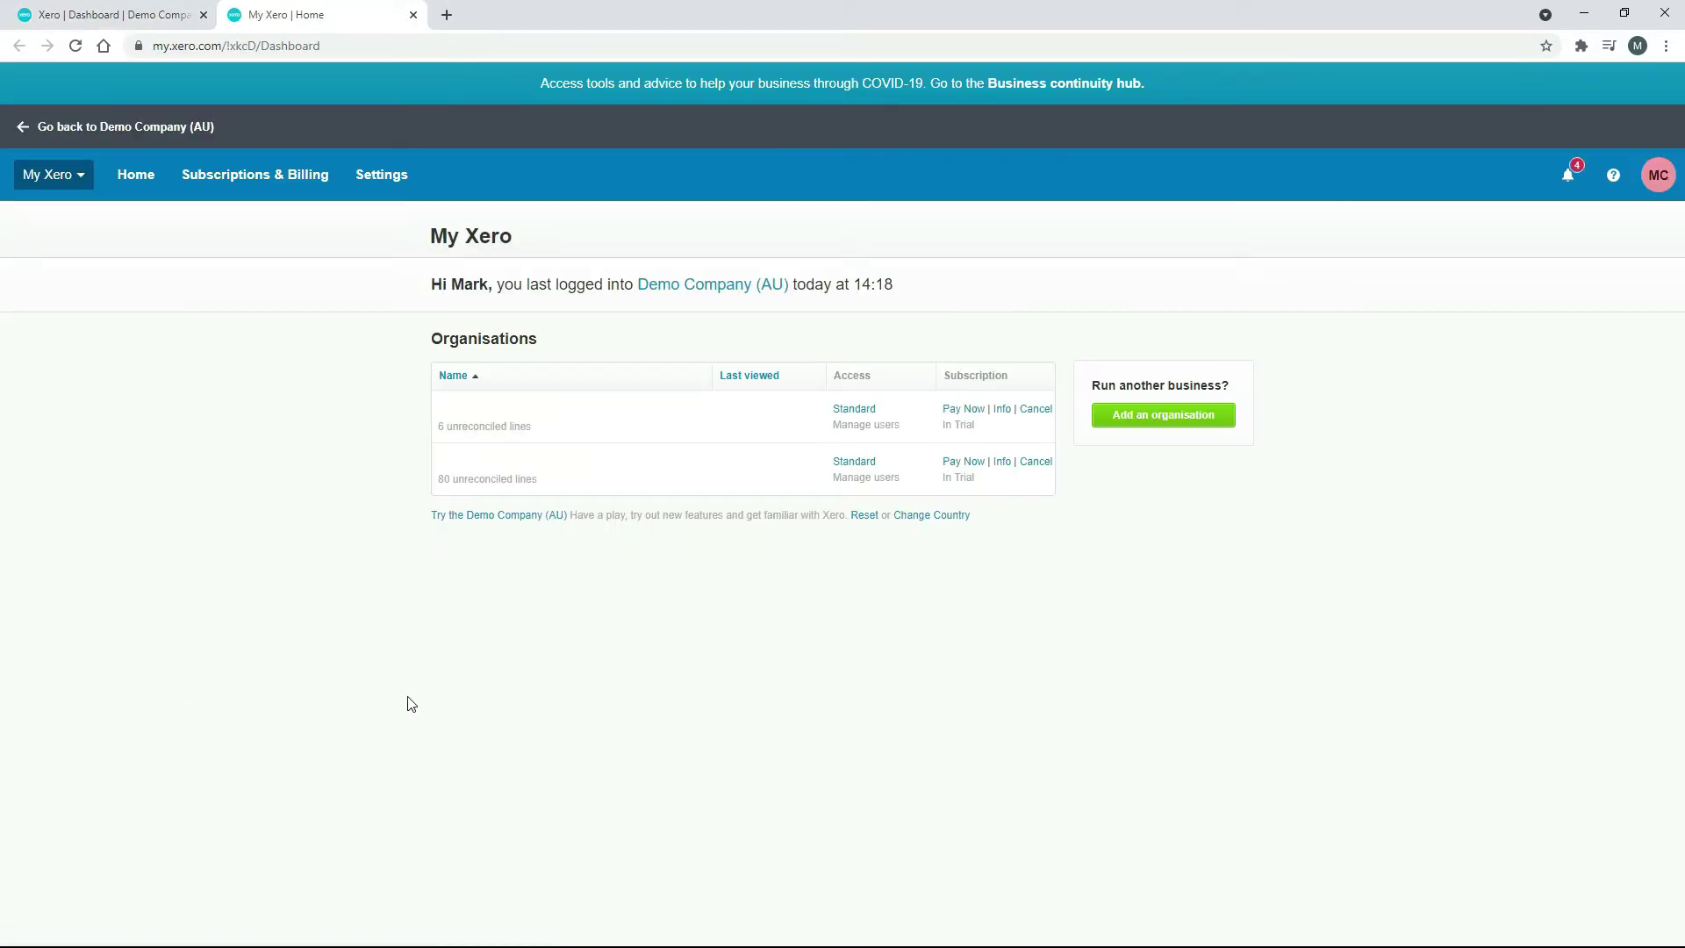
left_click(950, 518)
left_click(768, 537)
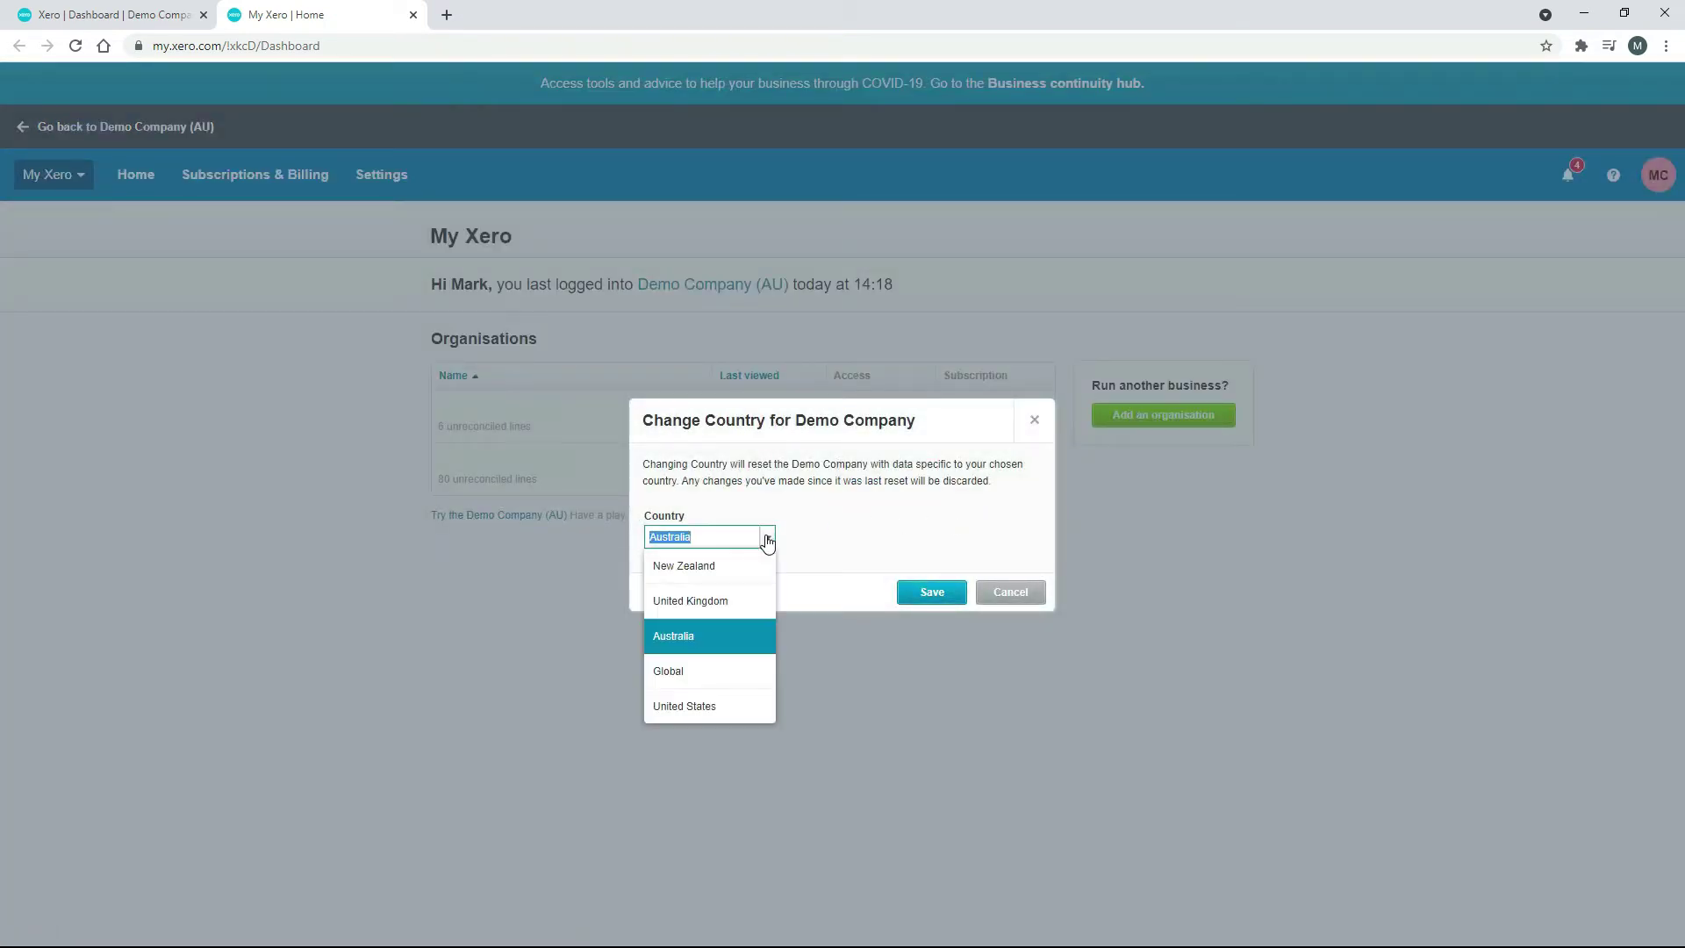
left_click(707, 672)
left_click(936, 594)
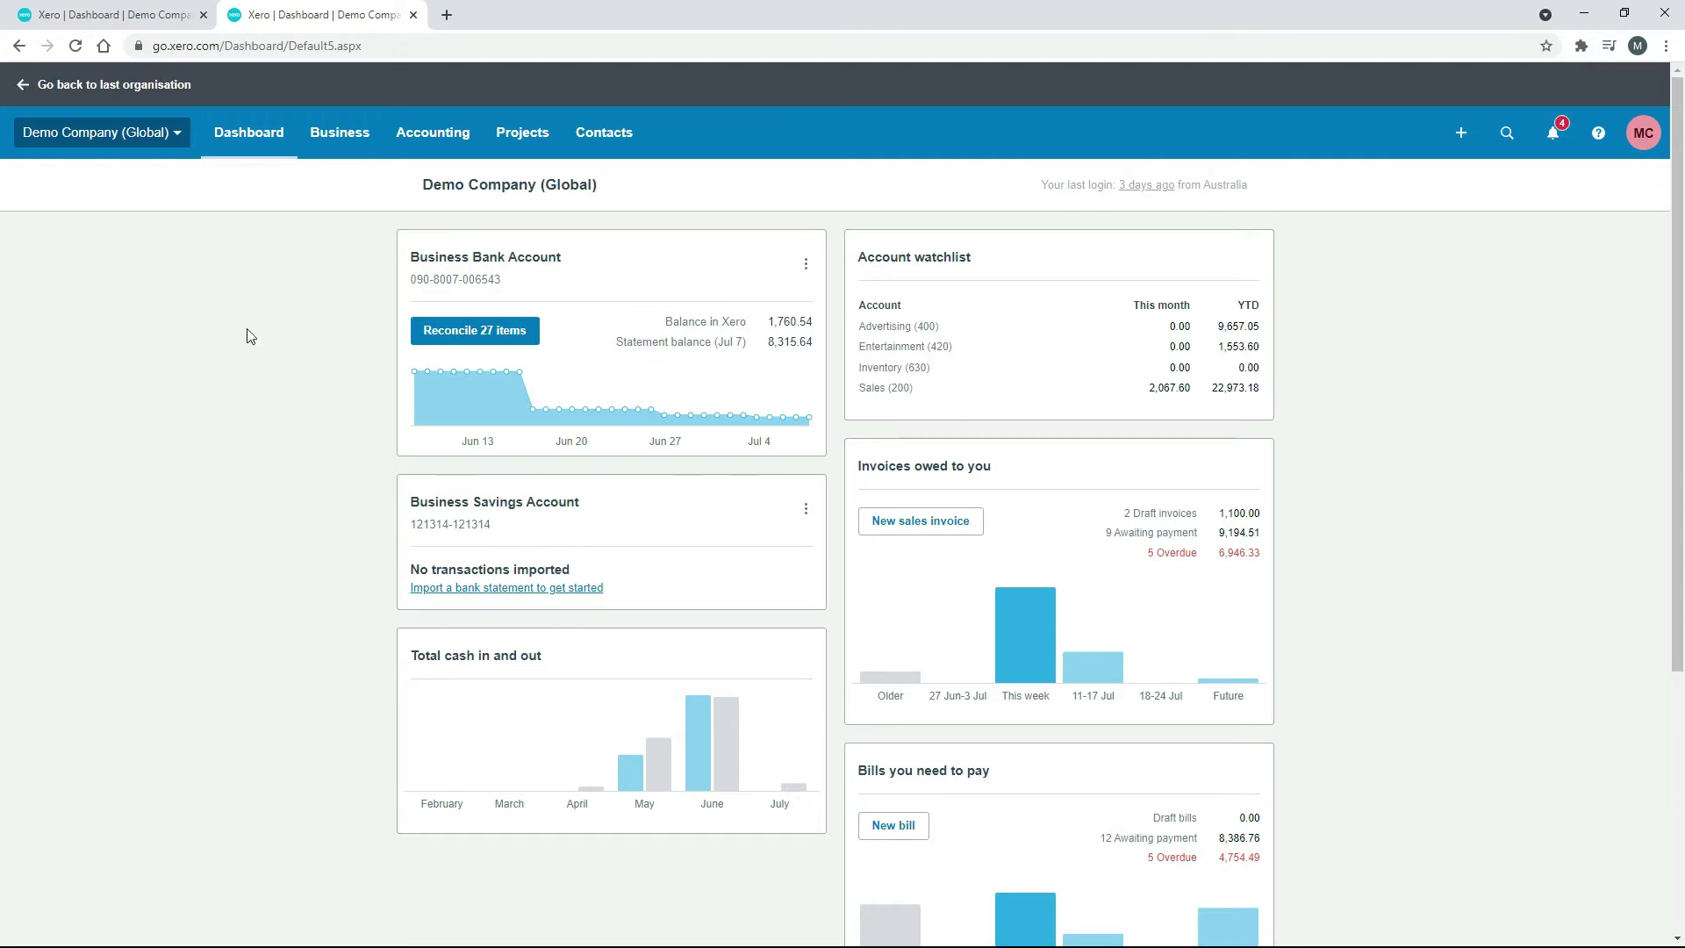
- Close the old Demo Company (AU) browser tab
left_click(203, 15)
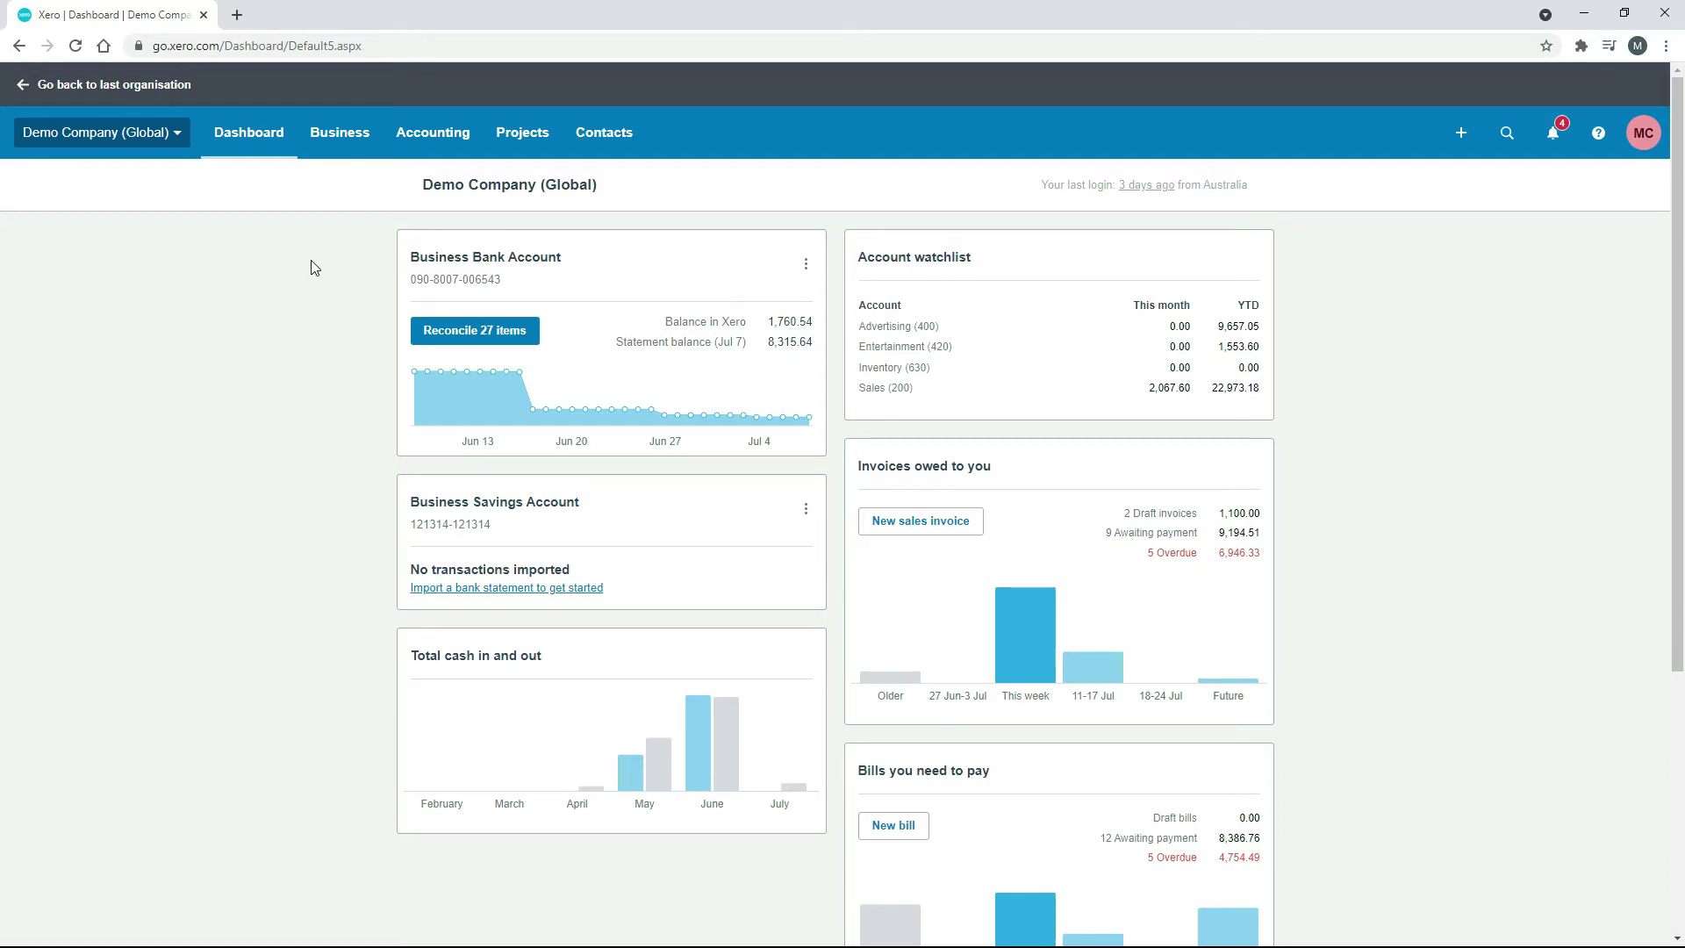
- Open Advanced > Conversion balances, show all accounts, then view the April 2021 conversion date settings
left_click(447, 137)
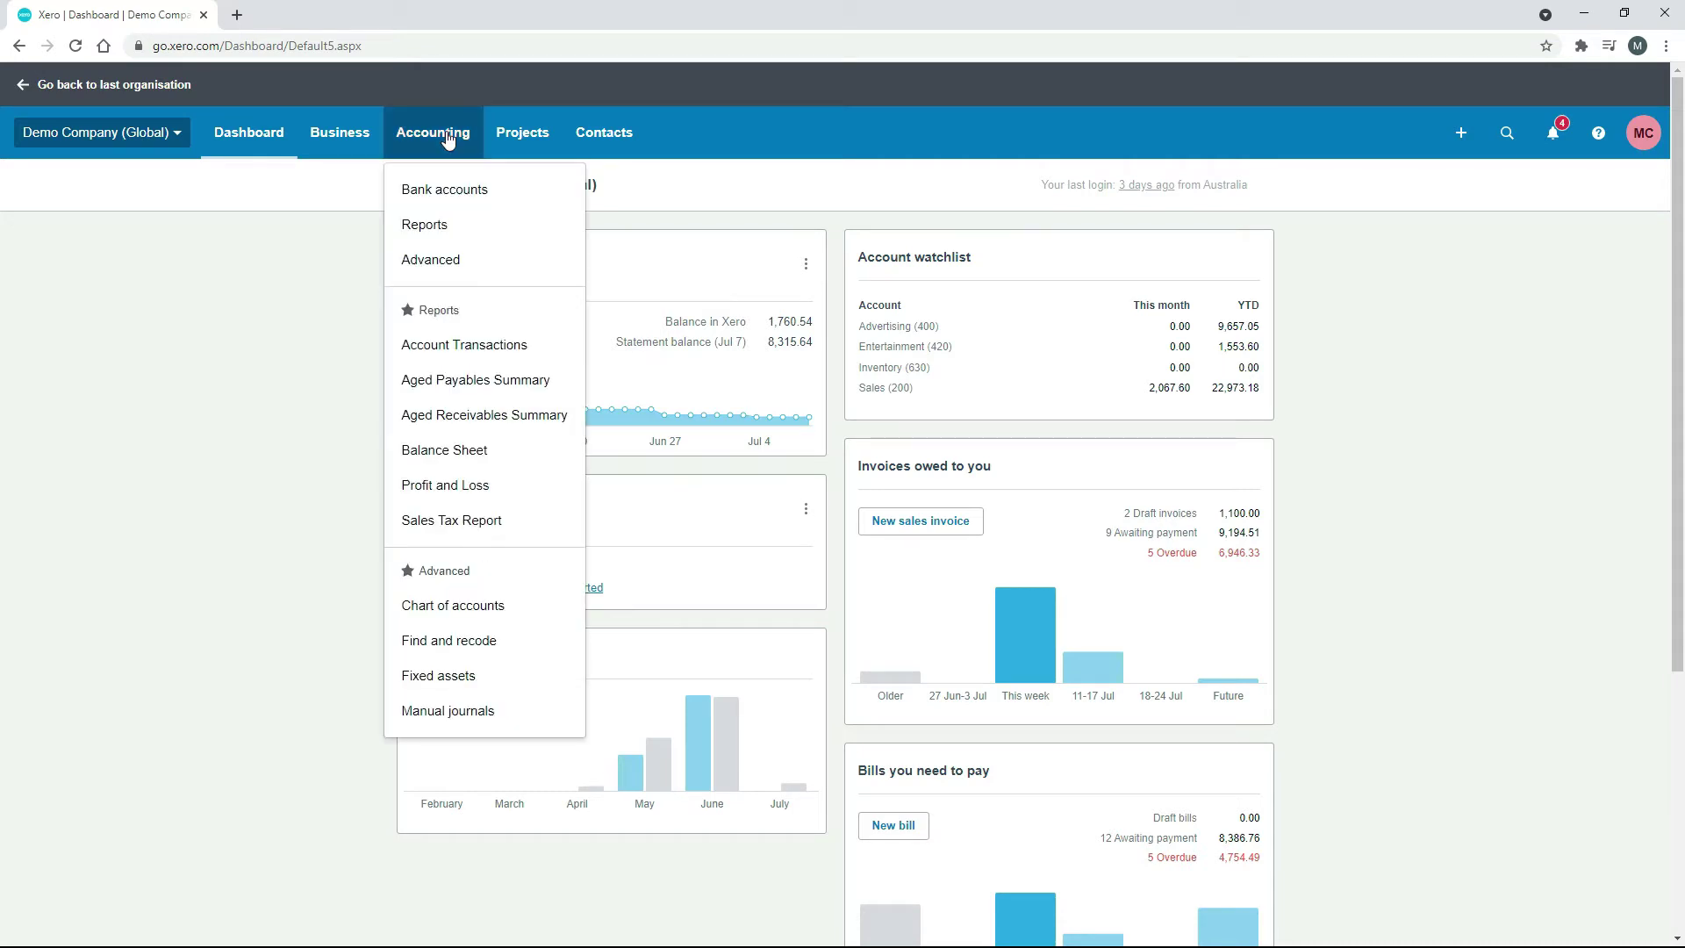
left_click(467, 265)
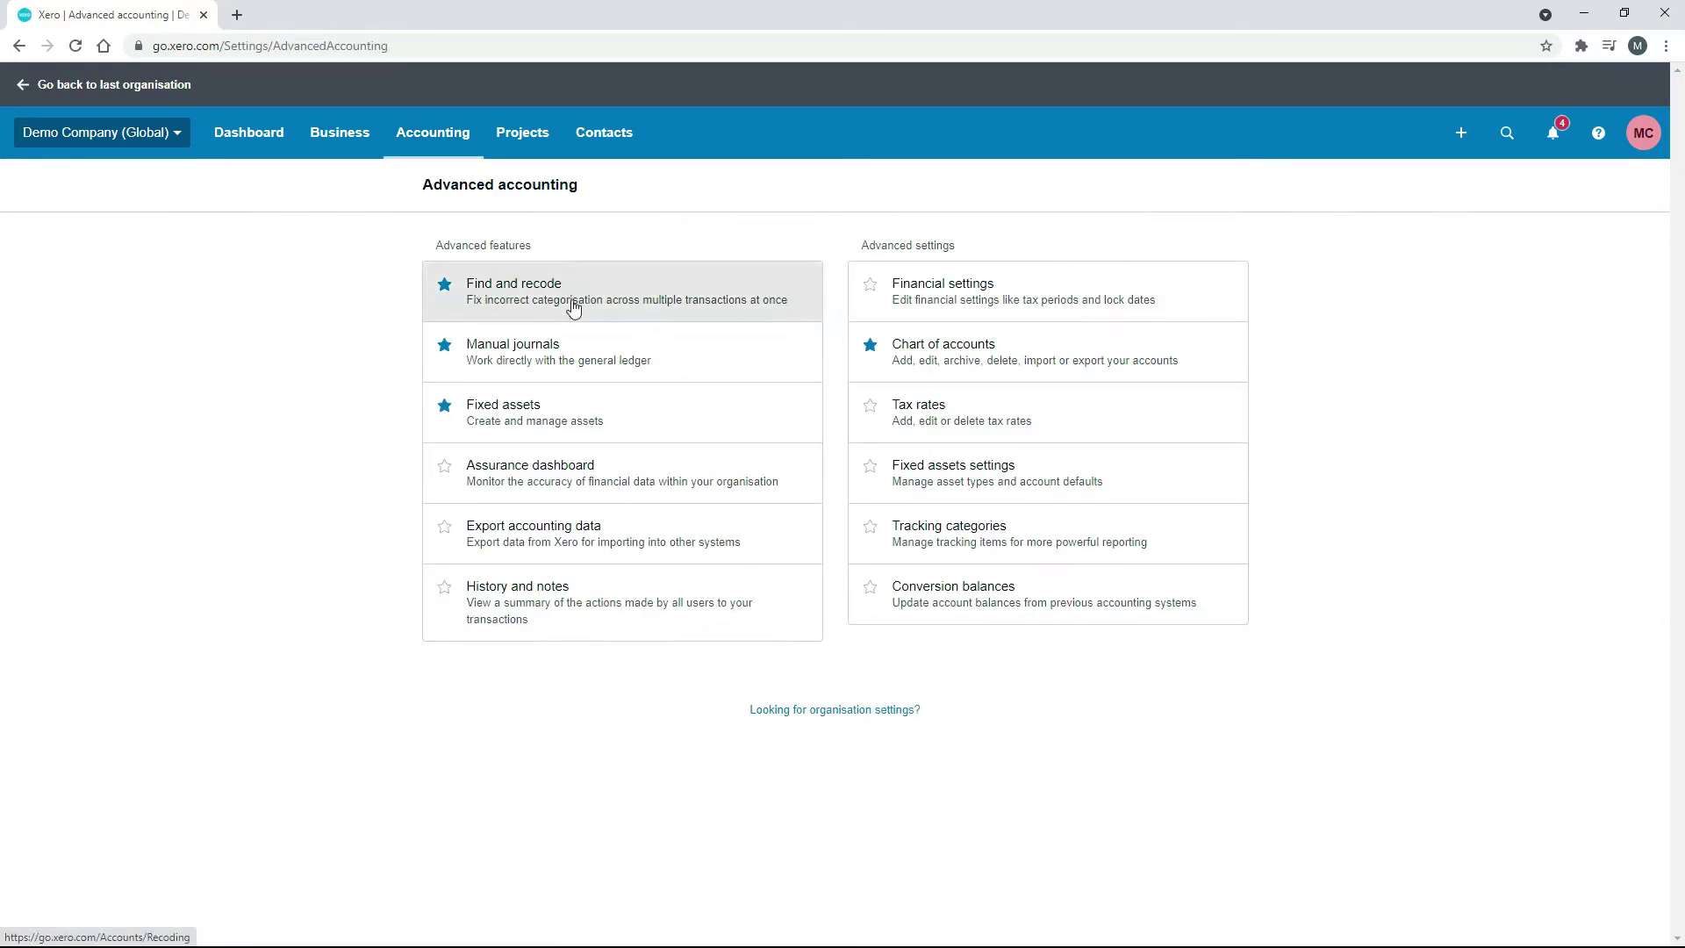
left_click(1019, 609)
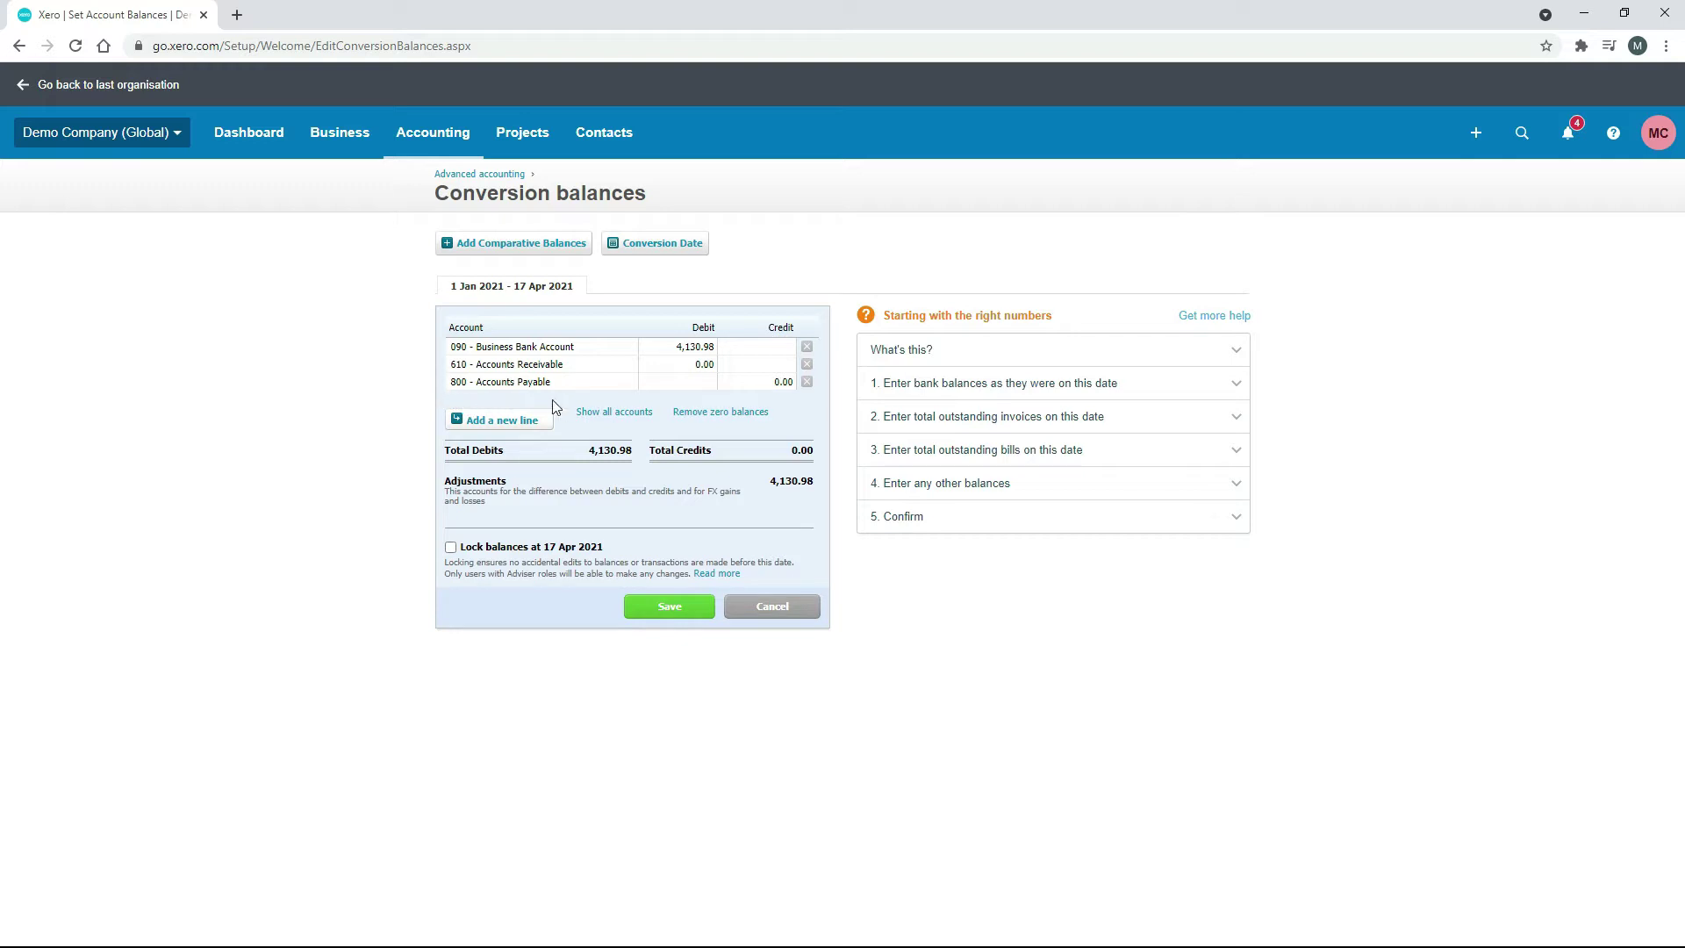
left_click(629, 412)
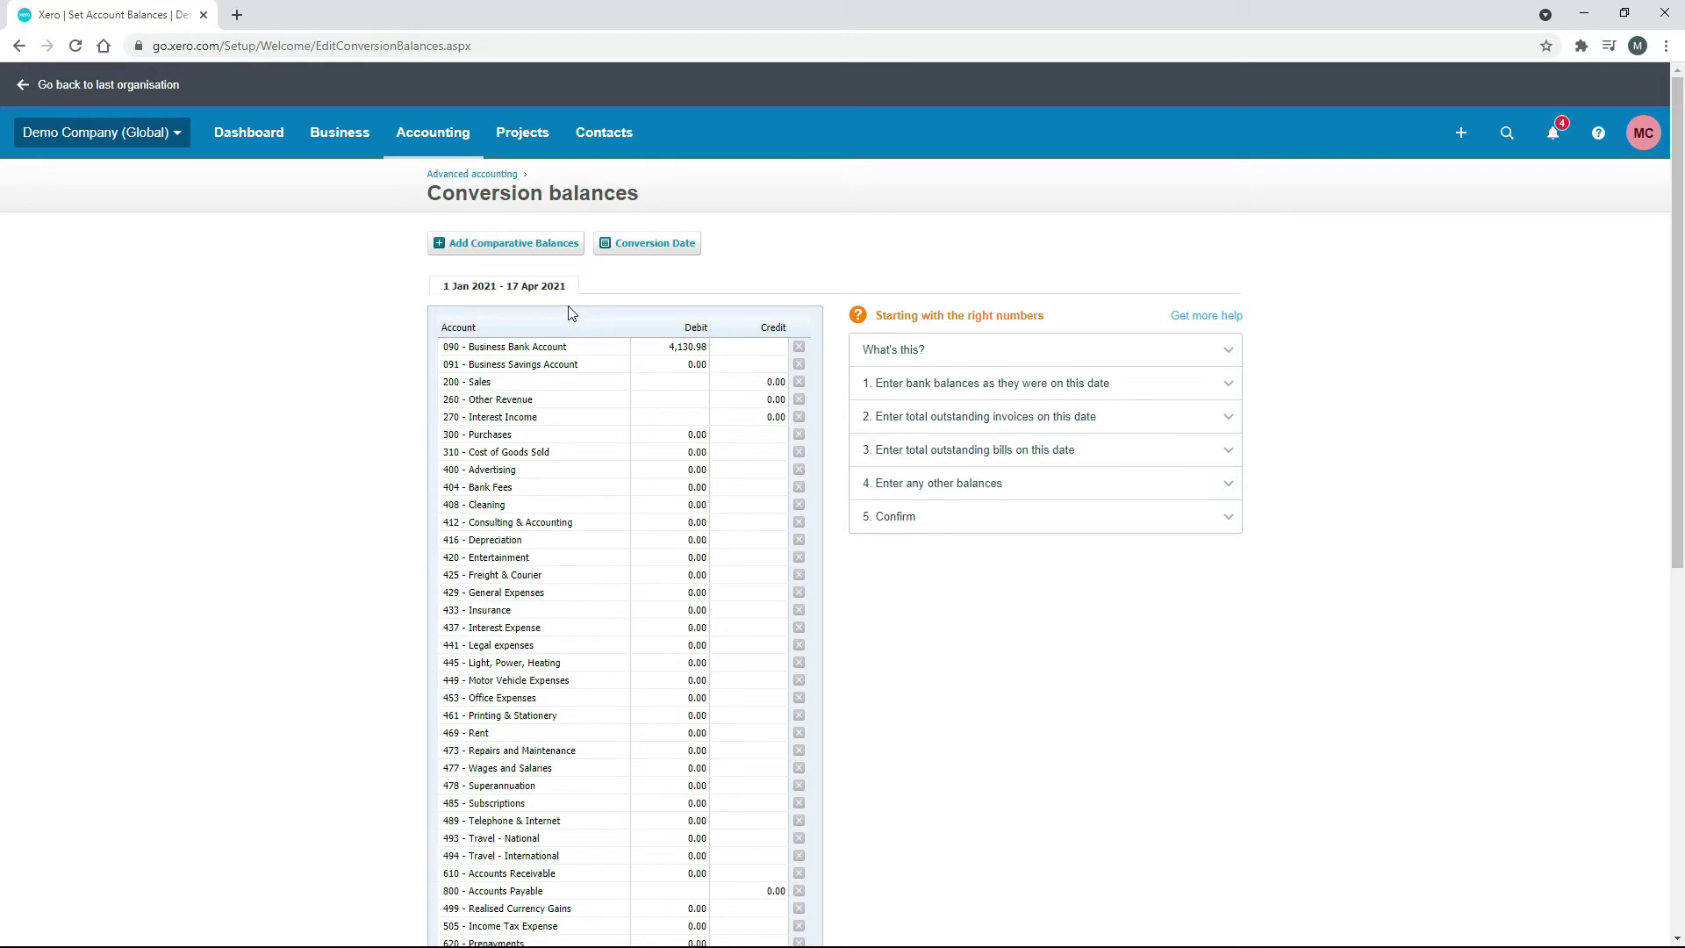
left_click(650, 247)
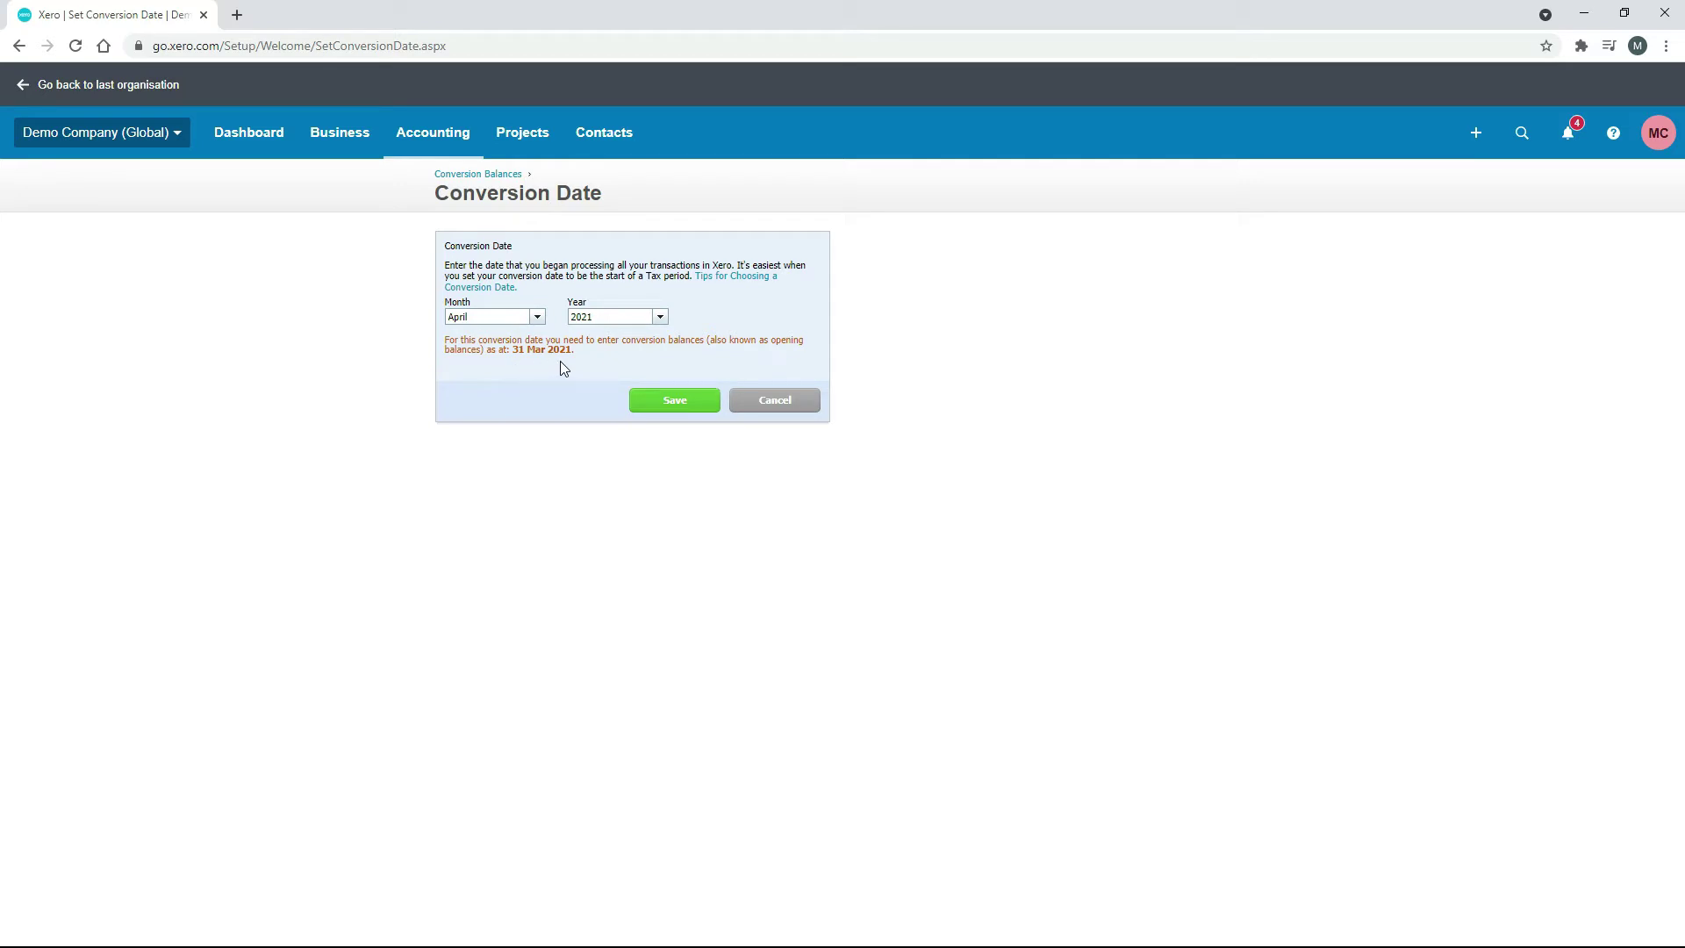
- Keep the conversion date, enter a 1,000.00 debit for Business Savings Account and save the balances
left_click(776, 404)
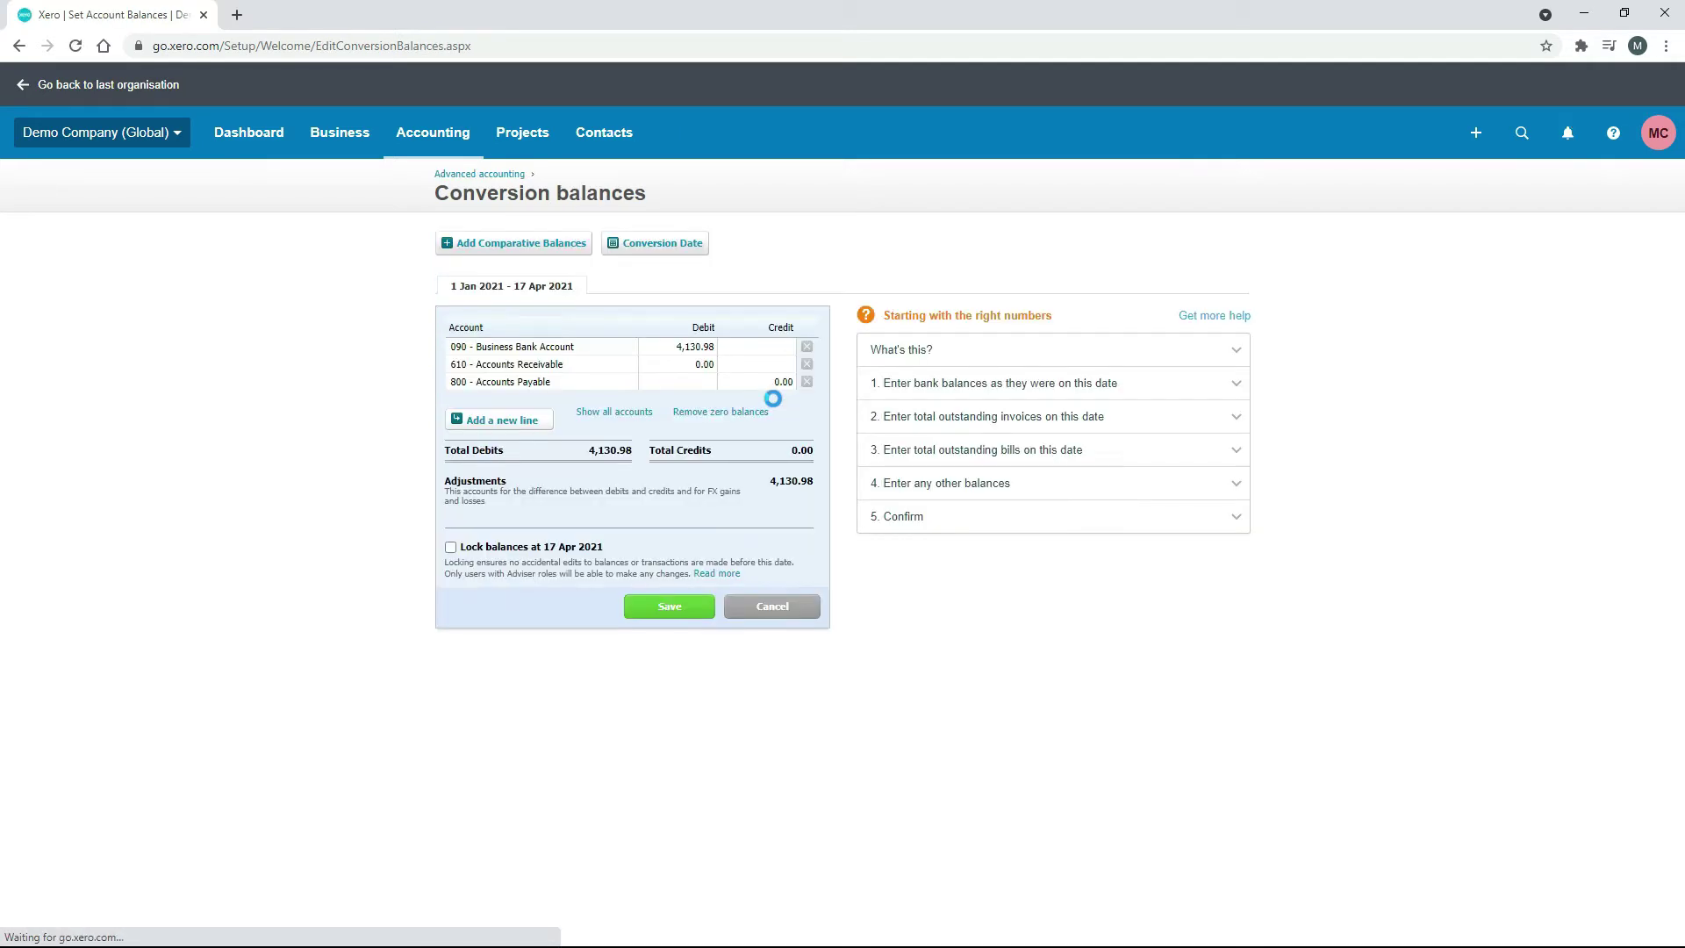
left_click(633, 414)
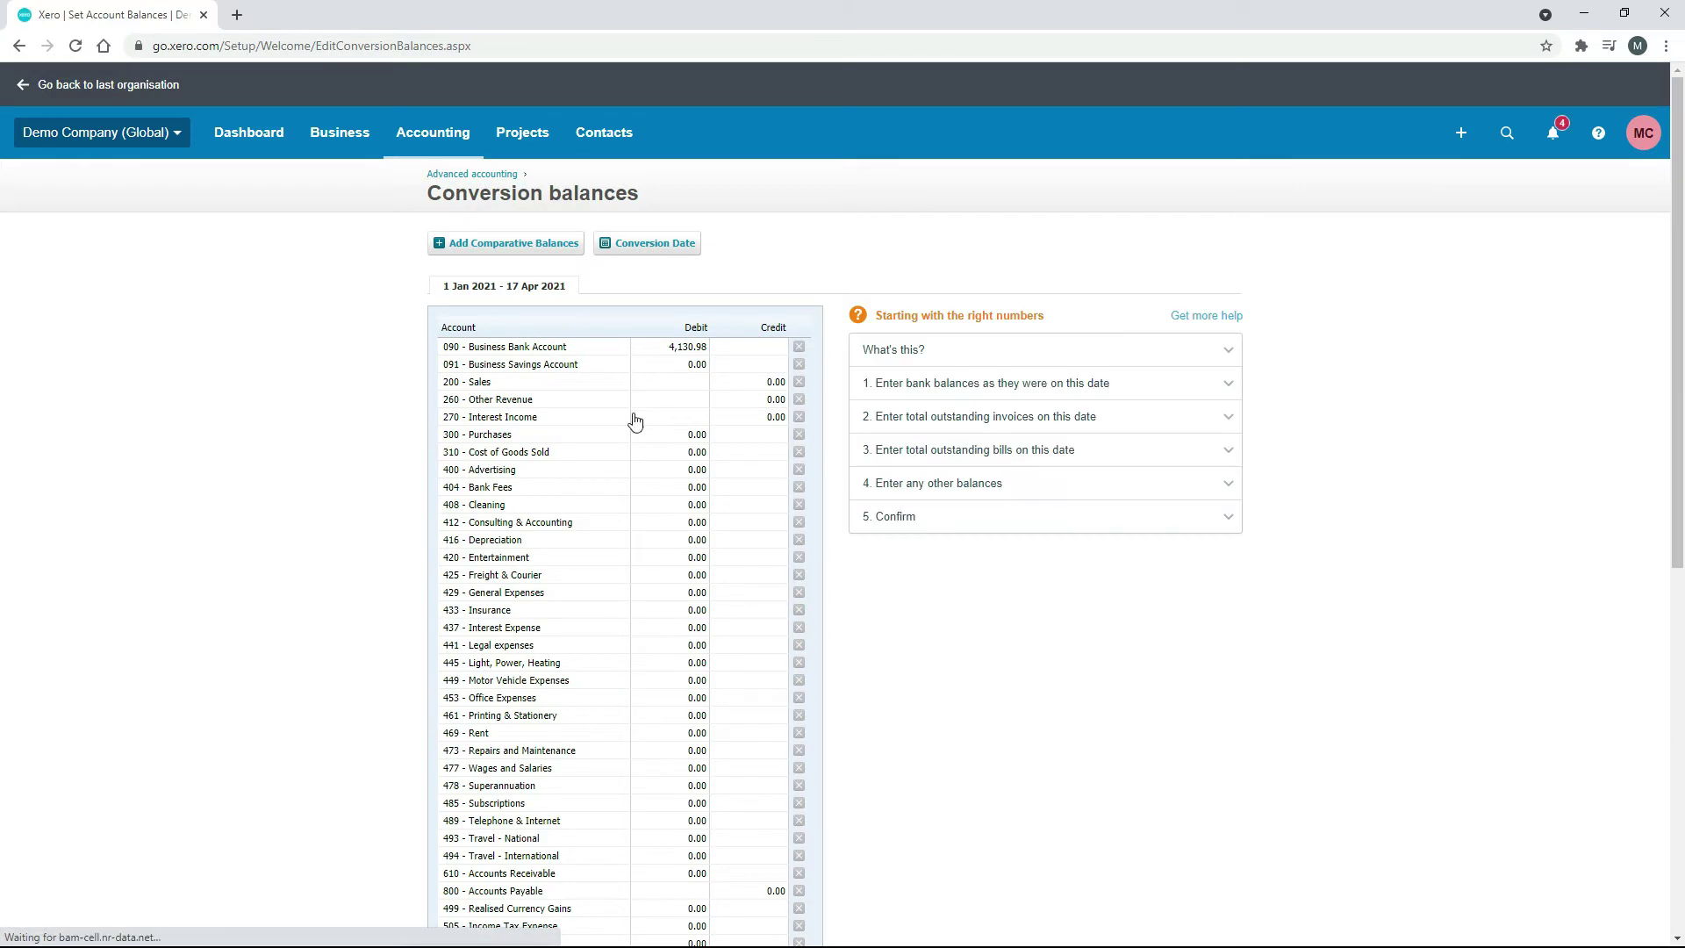
left_click(685, 367)
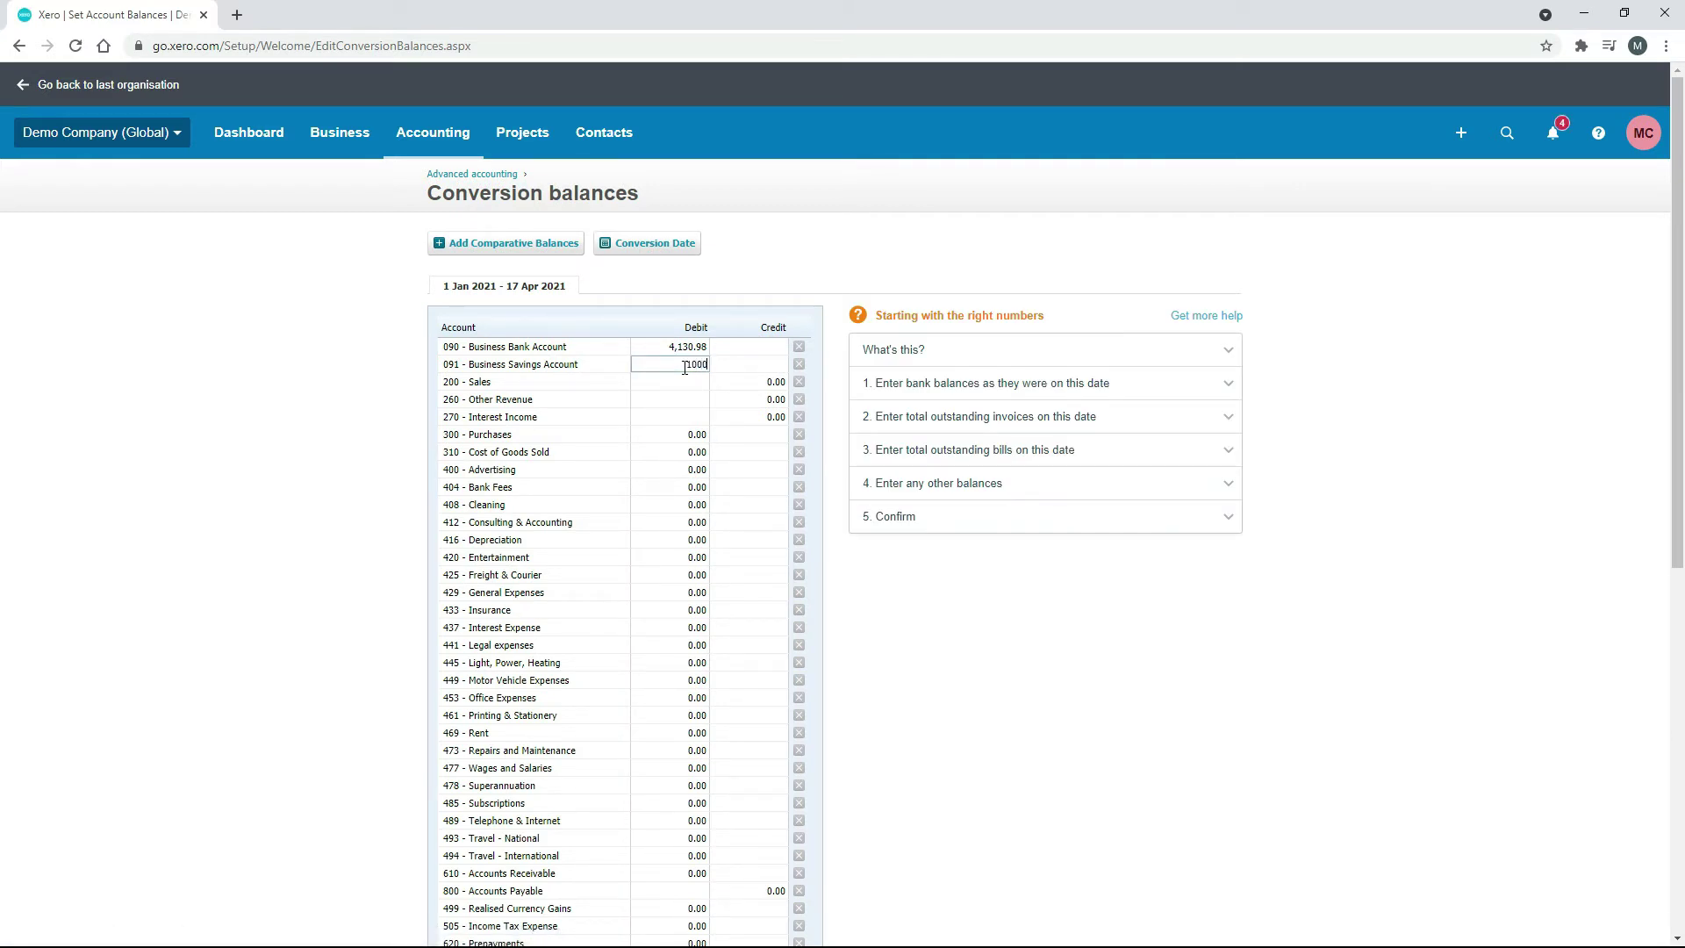
type("1000")
key("Tab")
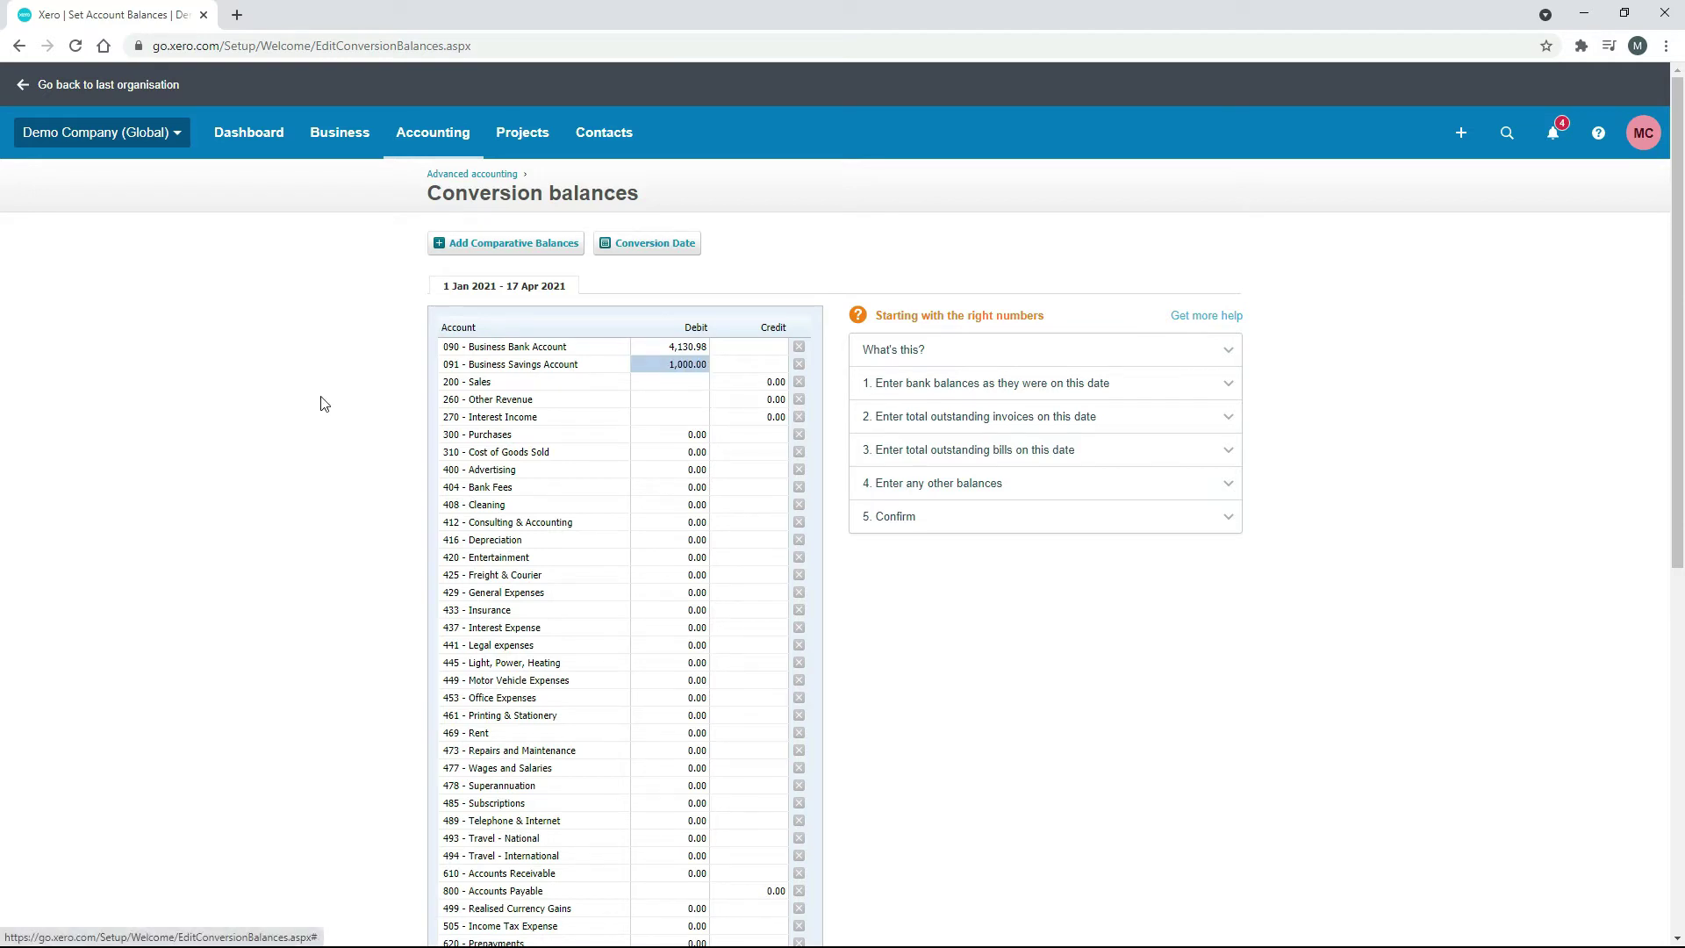
scroll(2, 334, "down", 7)
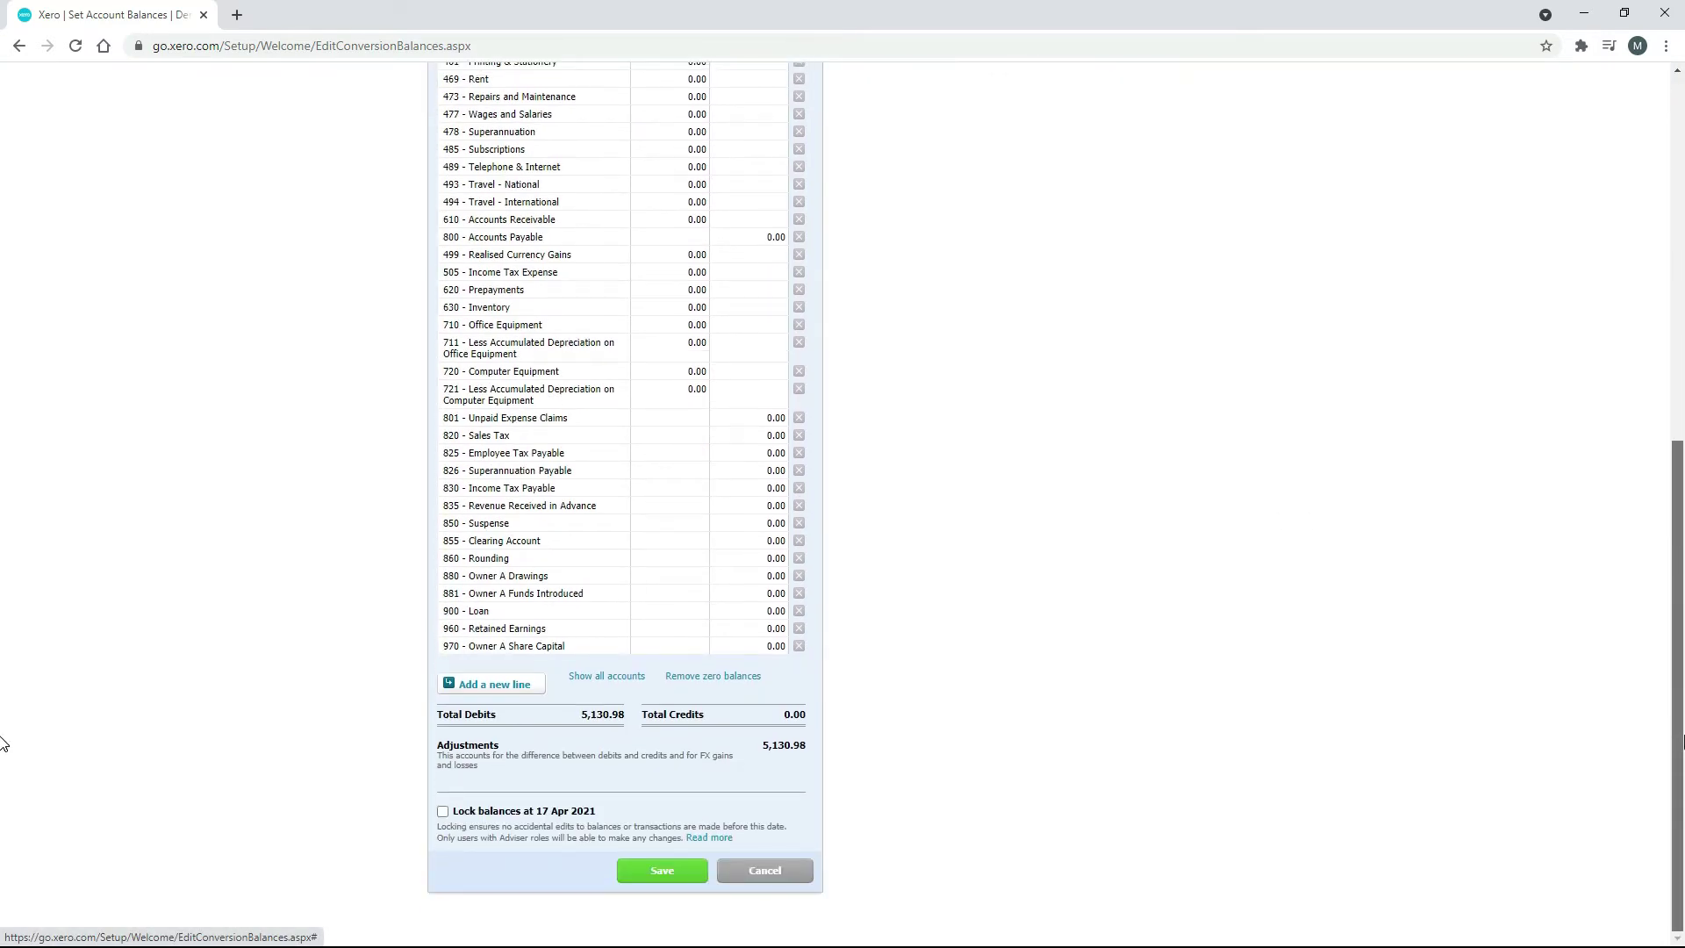
left_click(669, 871)
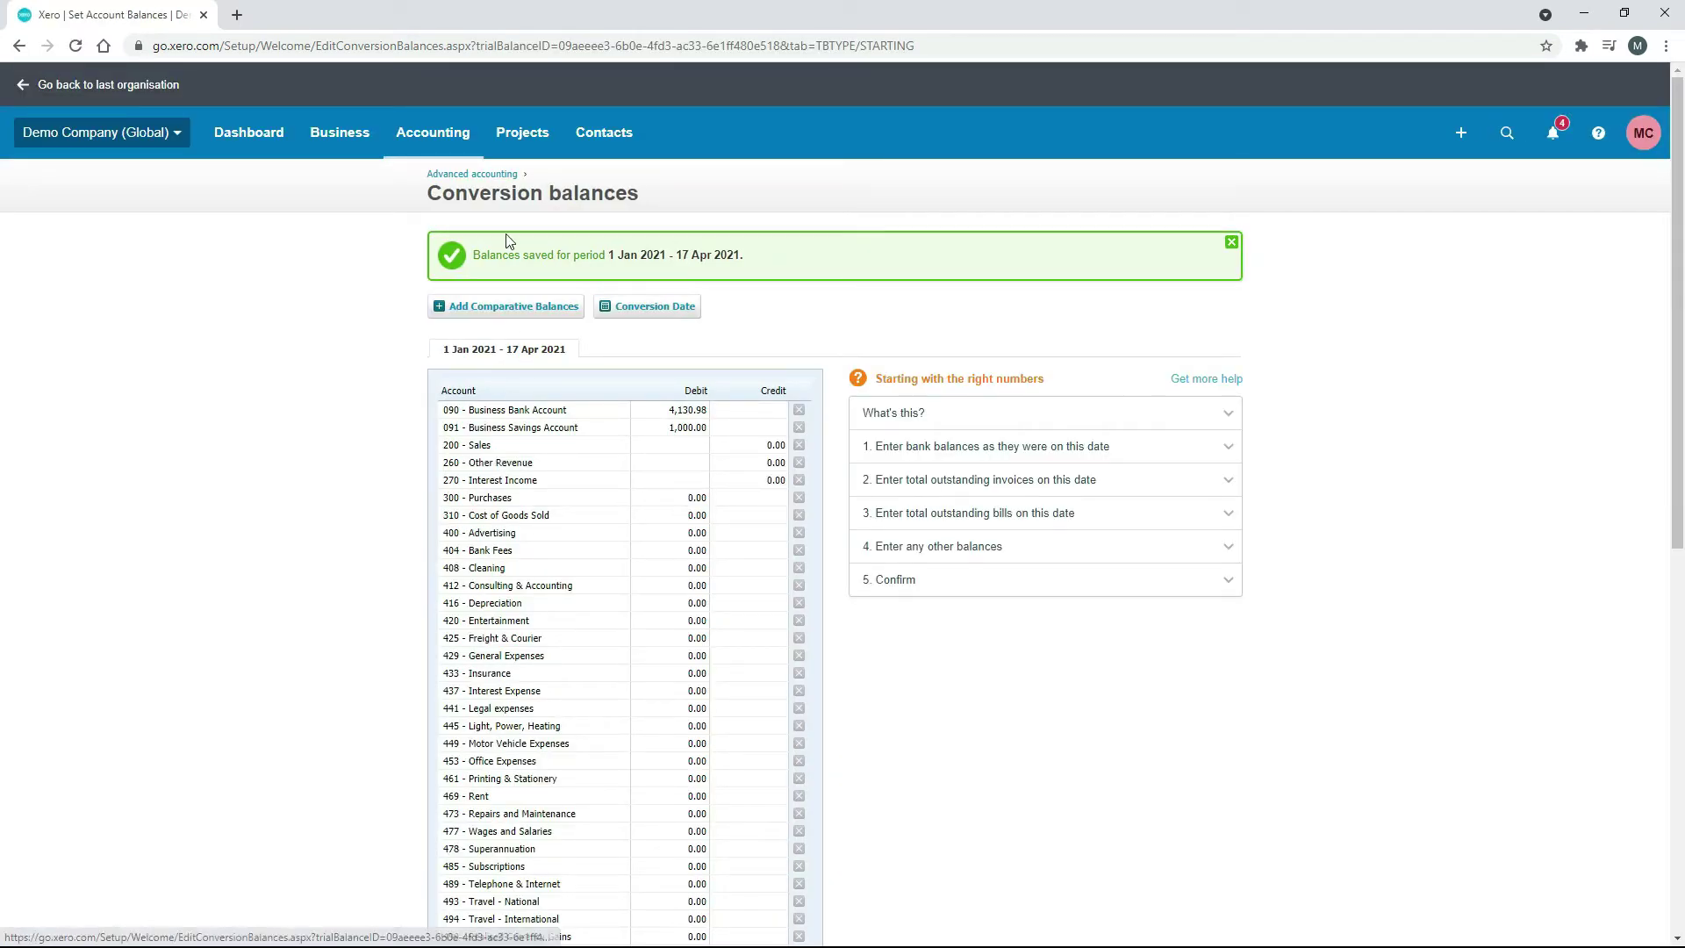
left_click(478, 145)
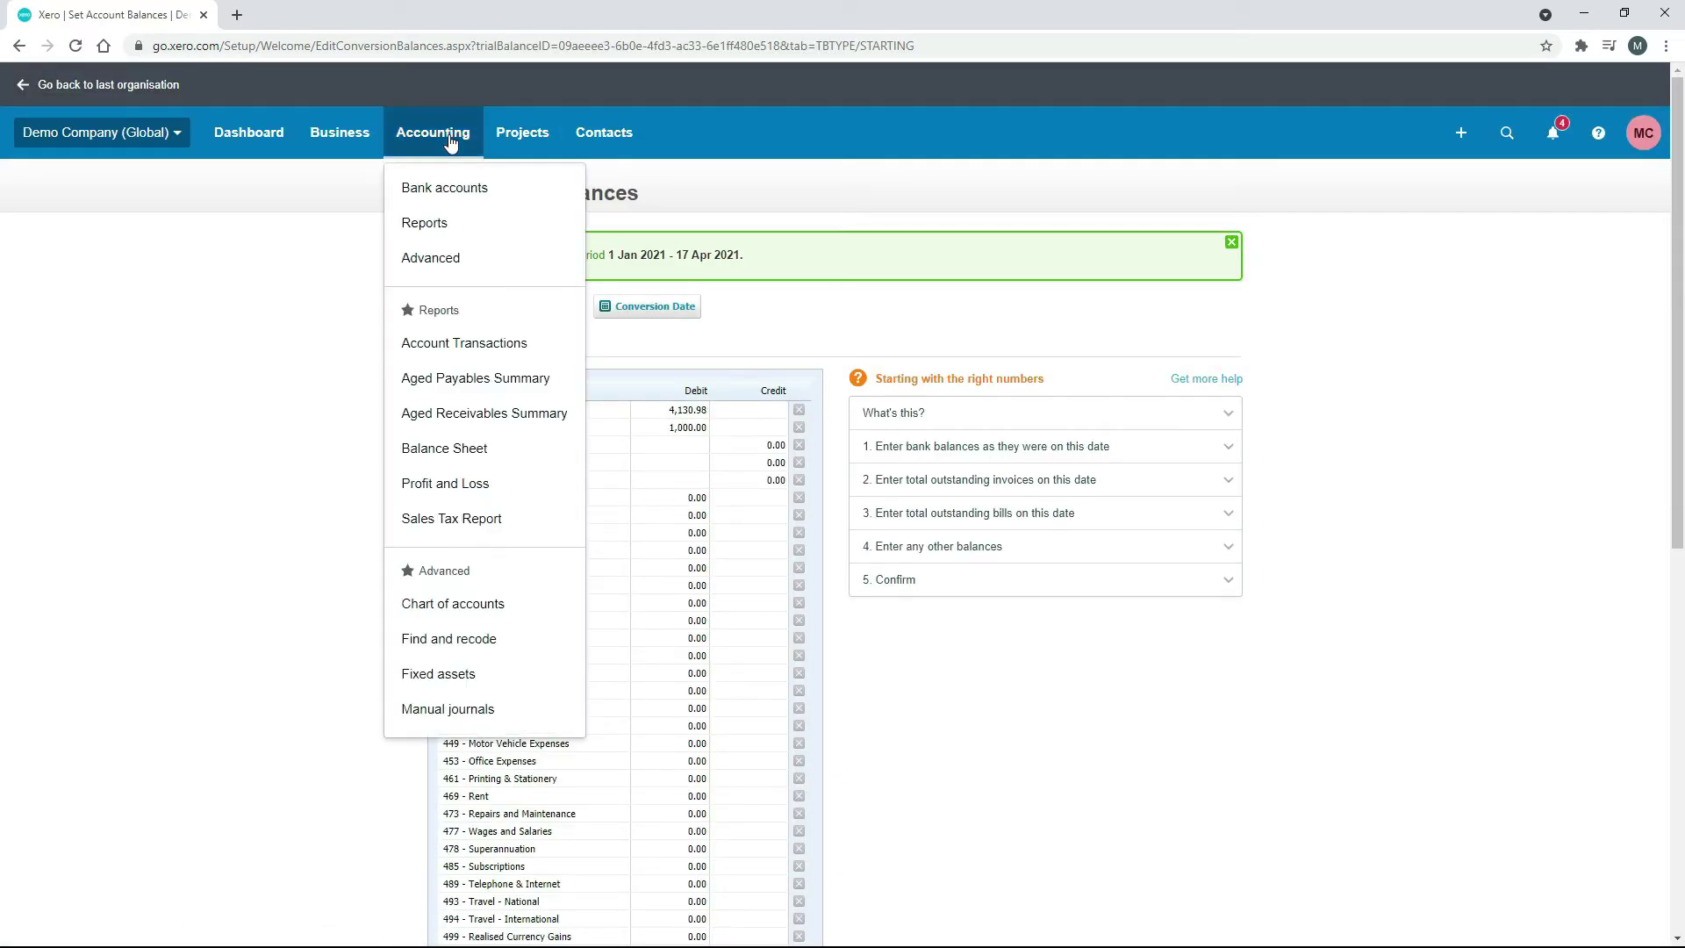
- Go to Bank accounts to see Business Savings Account at a 1,000.00 statement balance
left_click(453, 190)
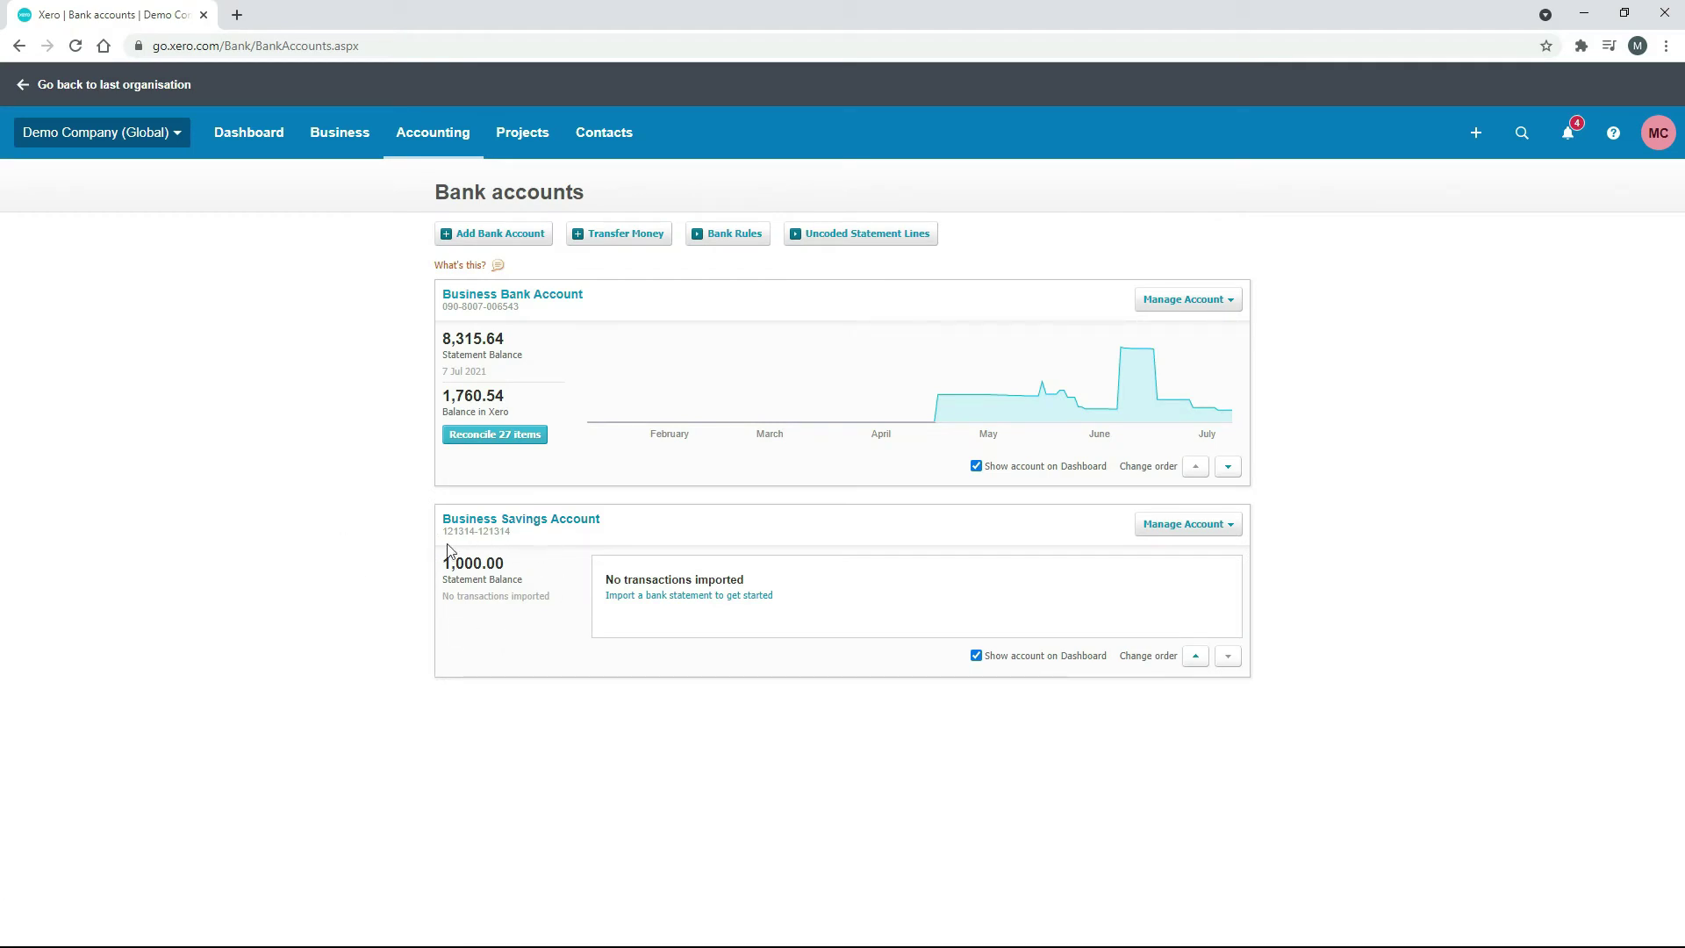
- In Conversion balances, clear the Business Savings Account debit and save it back to 0.00
left_click(449, 136)
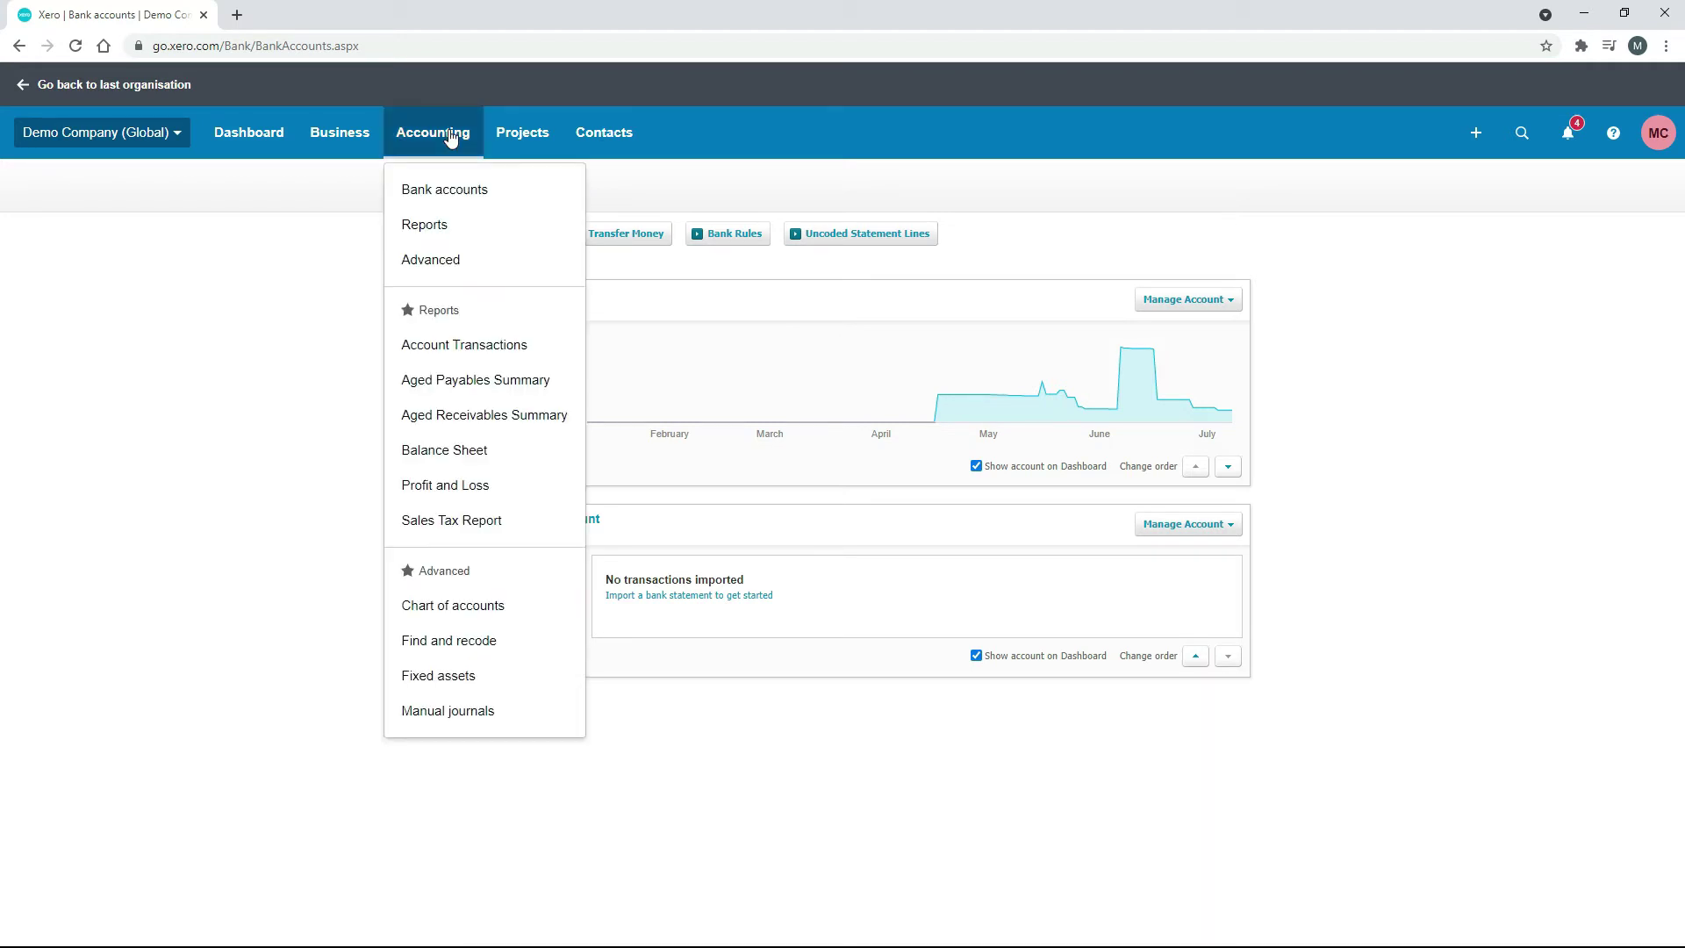
left_click(456, 271)
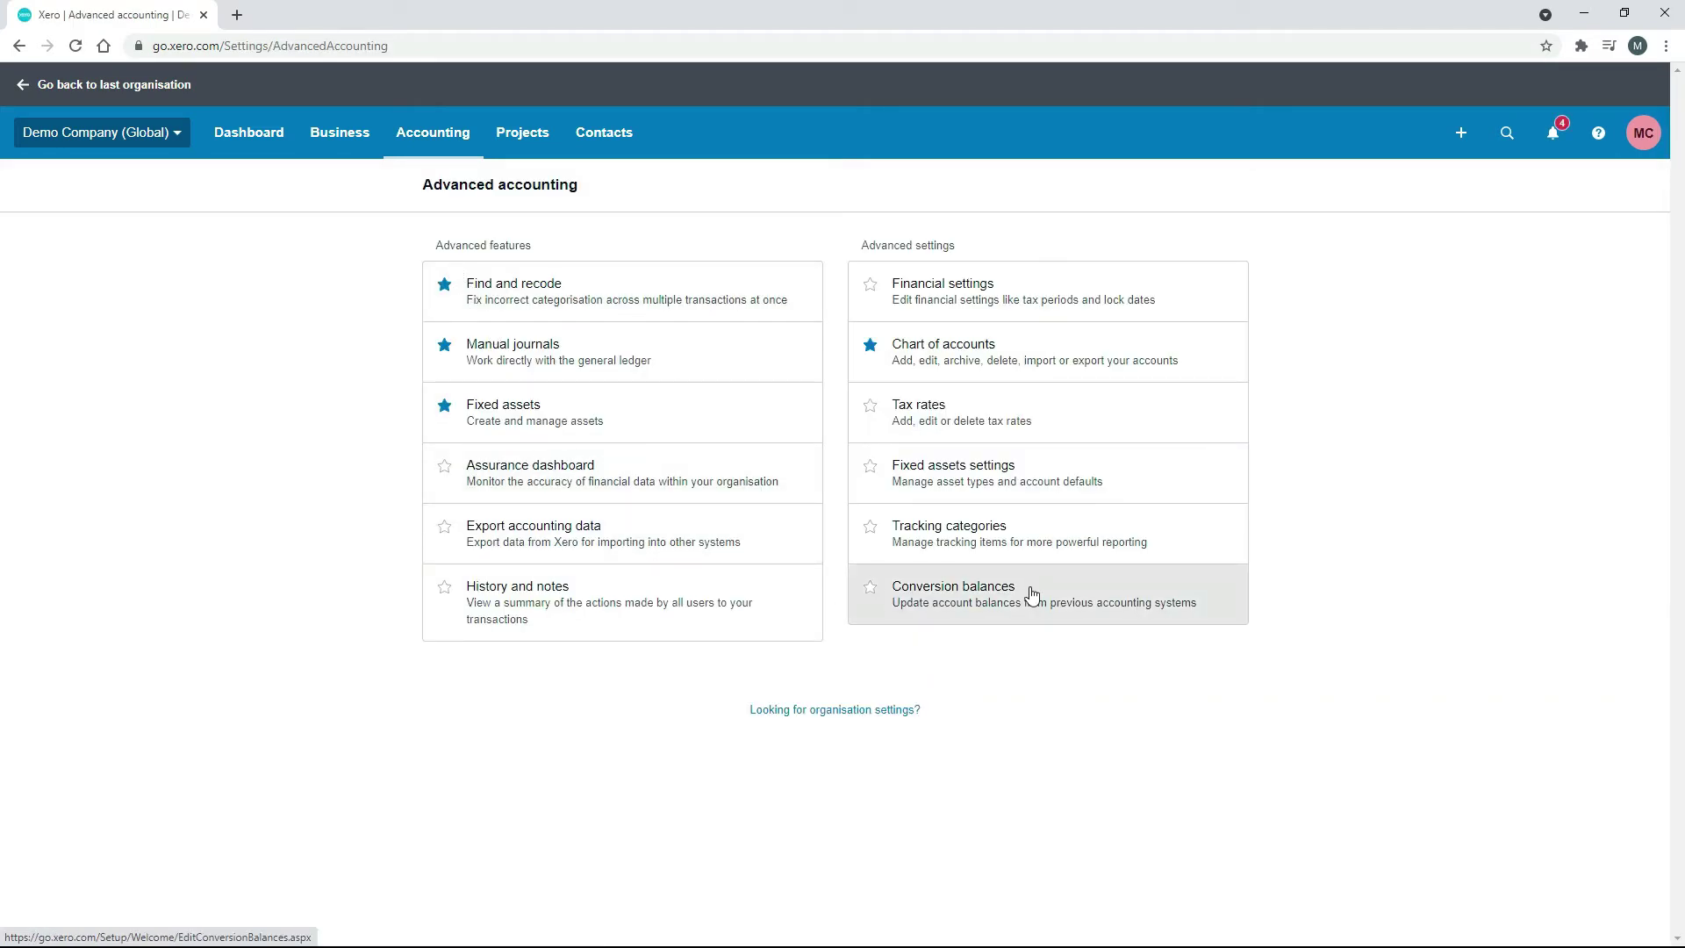
left_click(1032, 597)
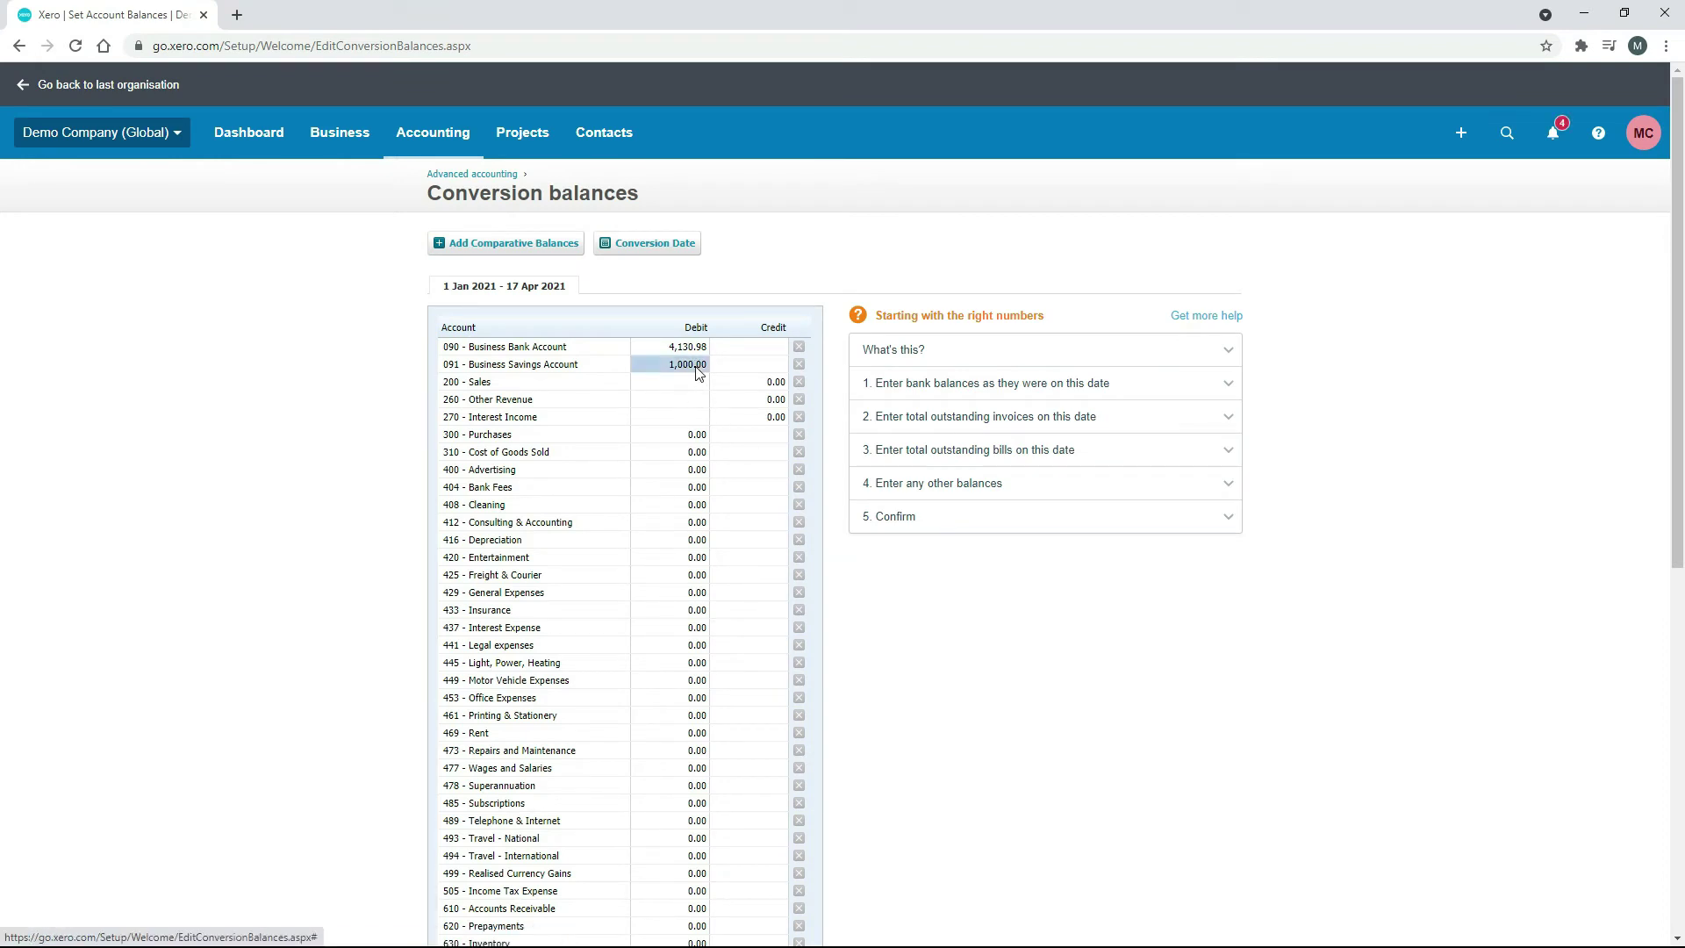
left_click(697, 363)
type("10")
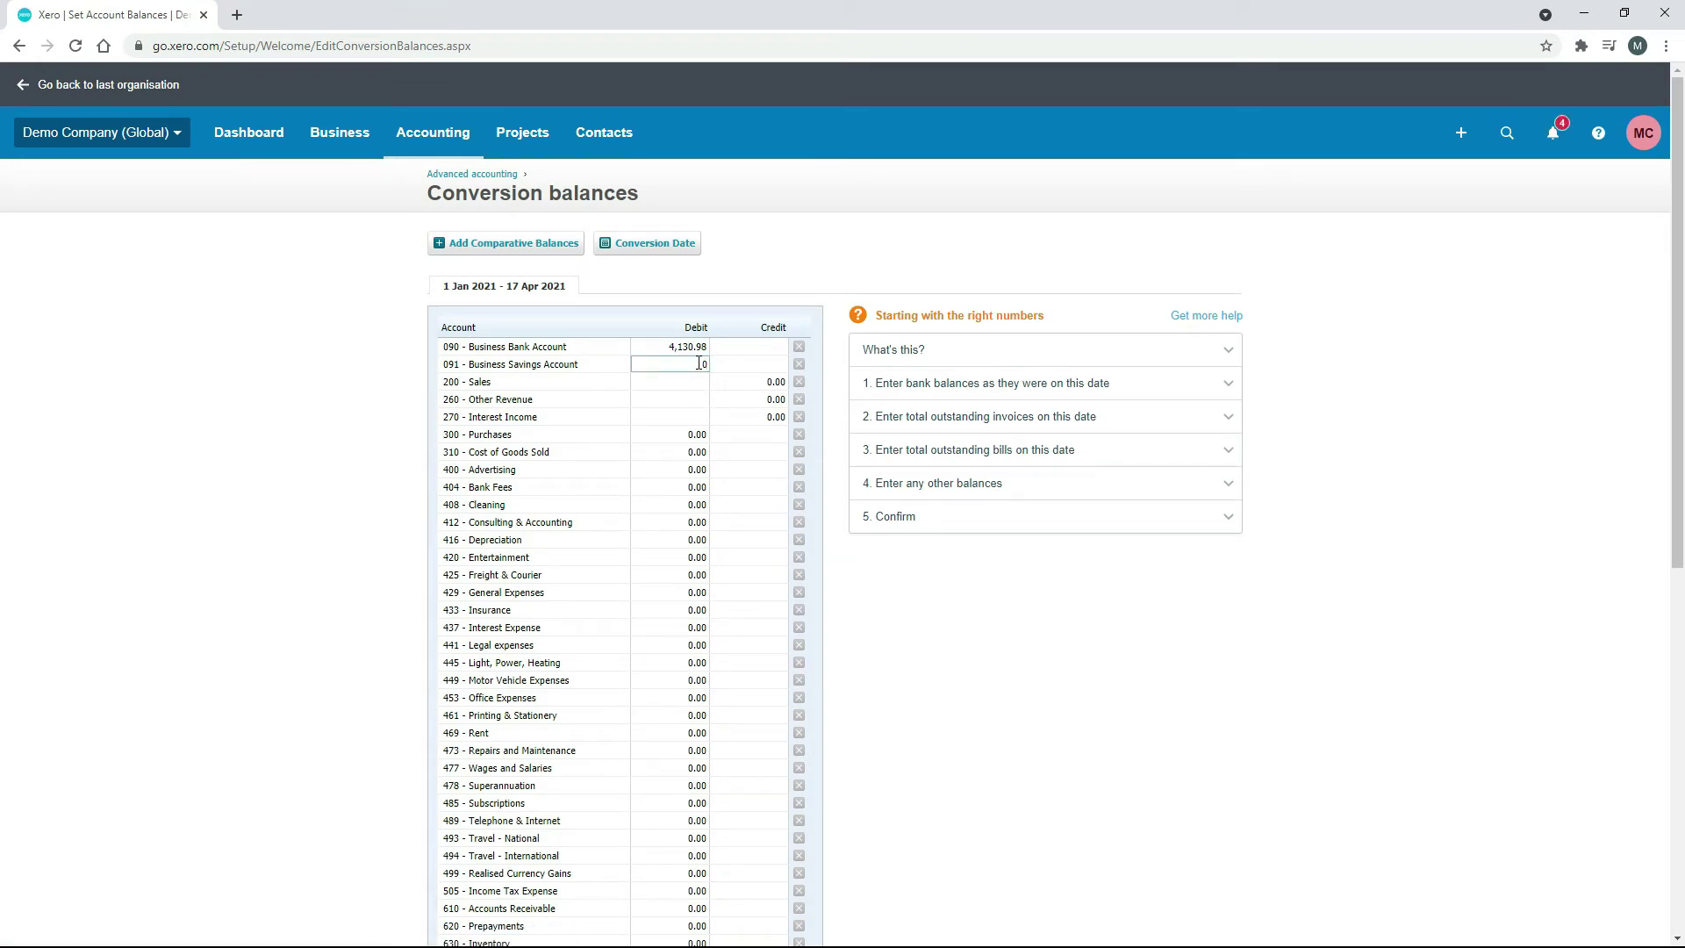
left_click_drag(1665, 420, 1681, 762)
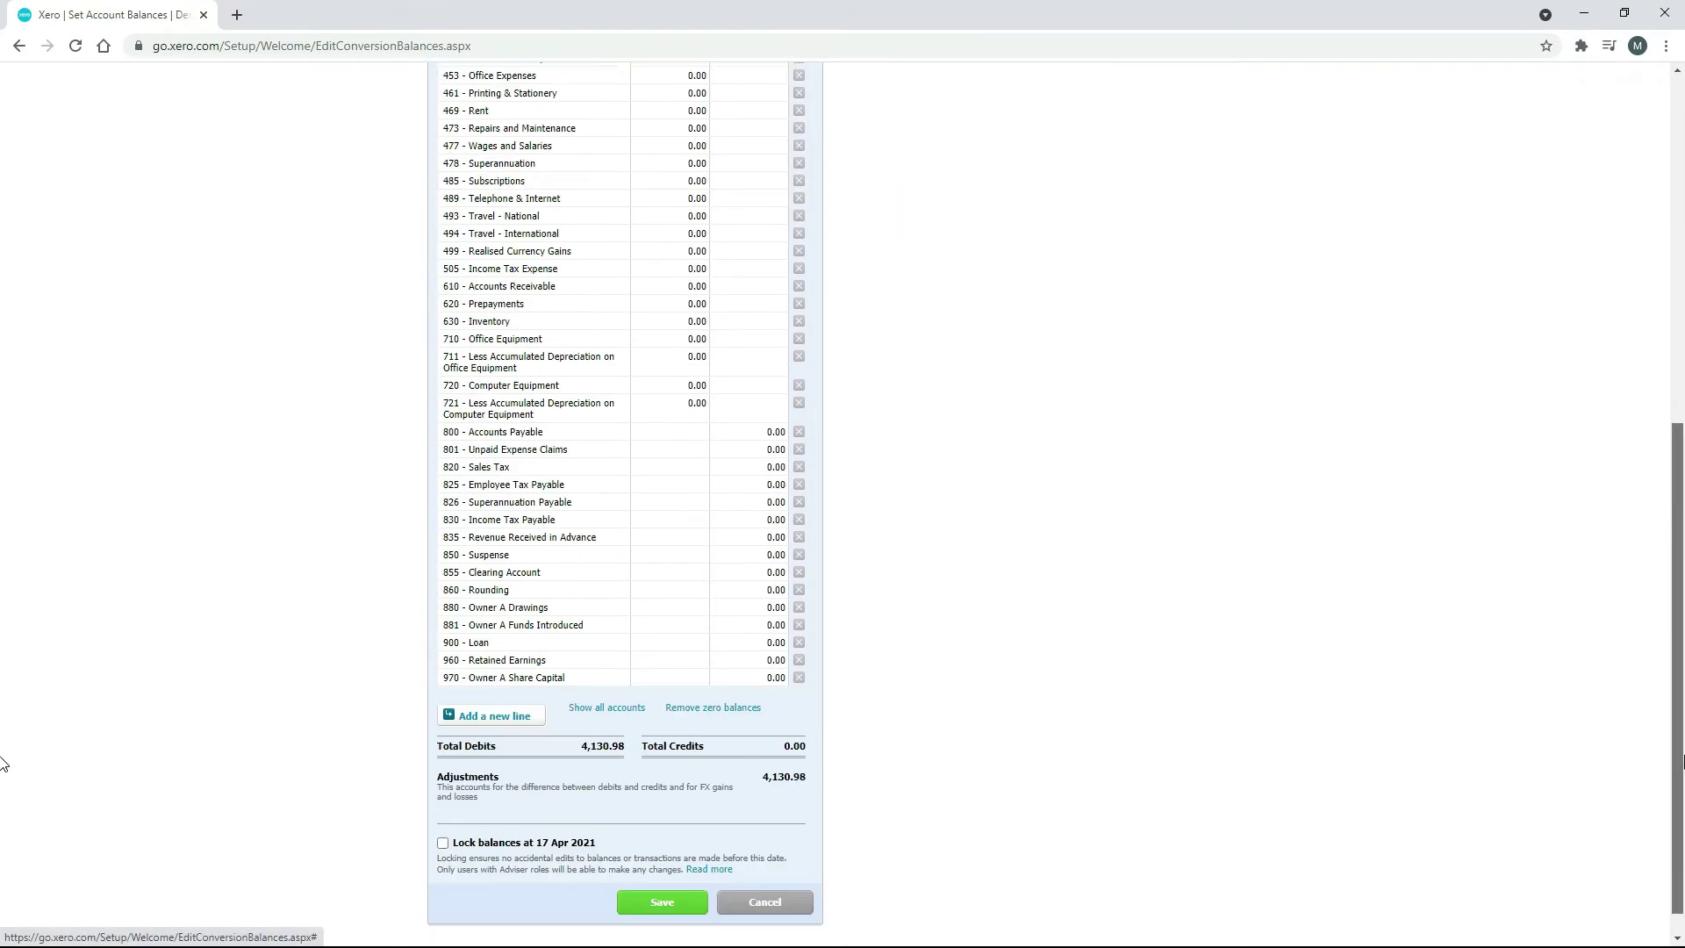
left_click(664, 899)
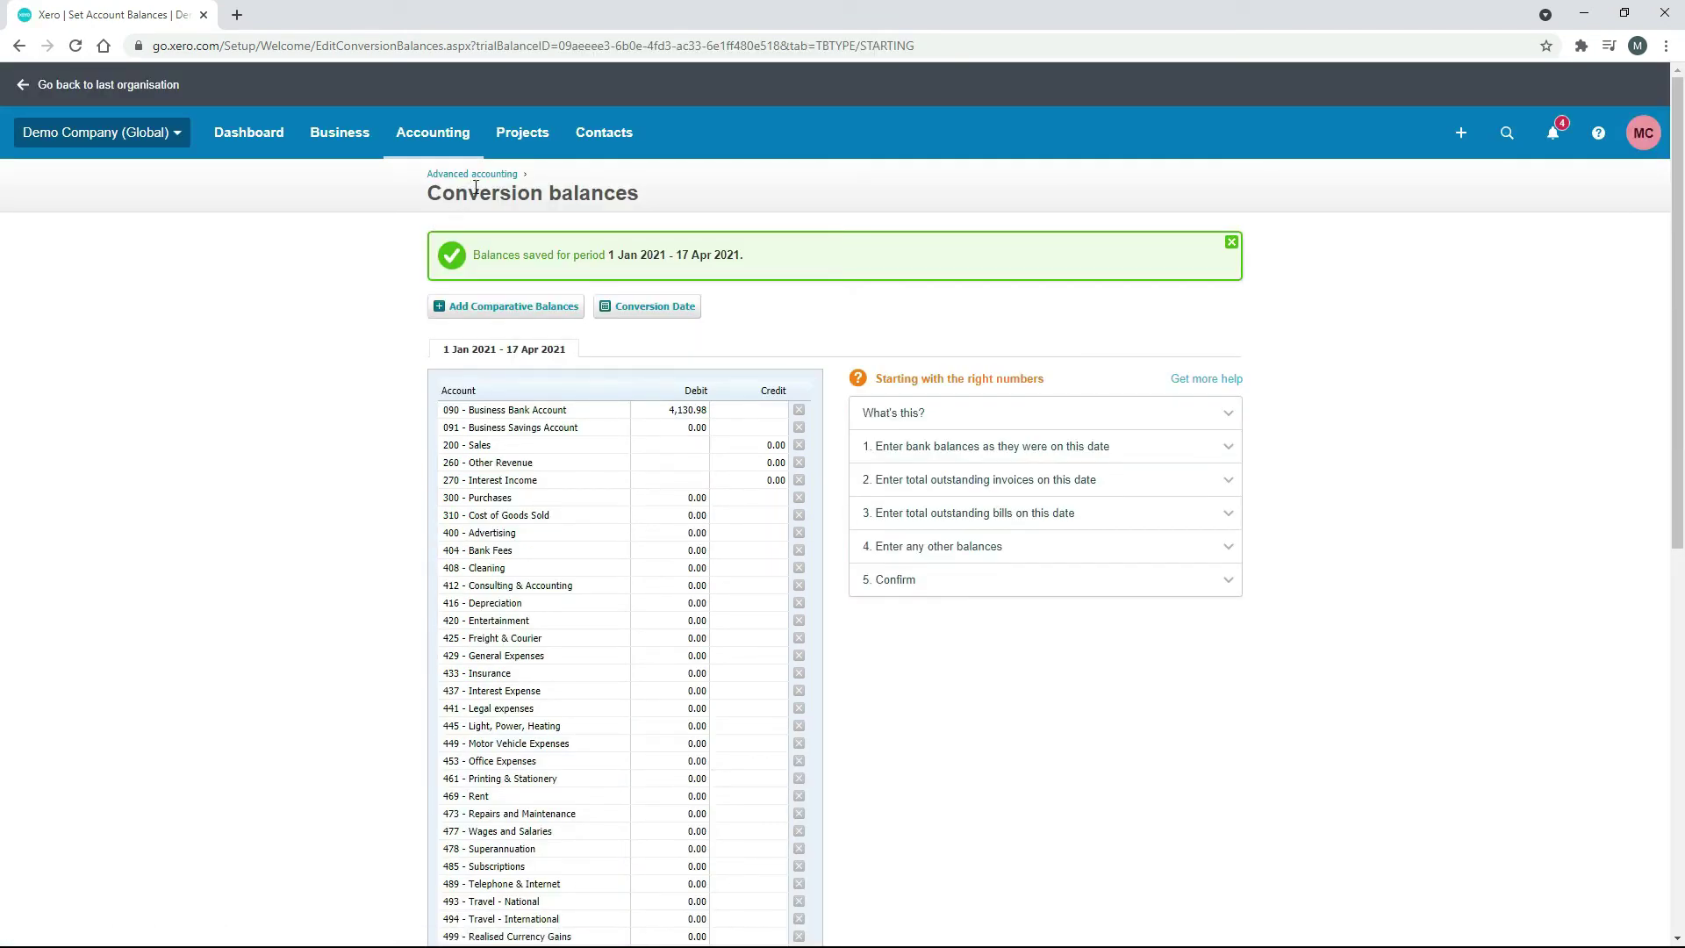
left_click(455, 140)
- From Bank accounts, start a money transfer for the Business Savings Account
left_click(459, 184)
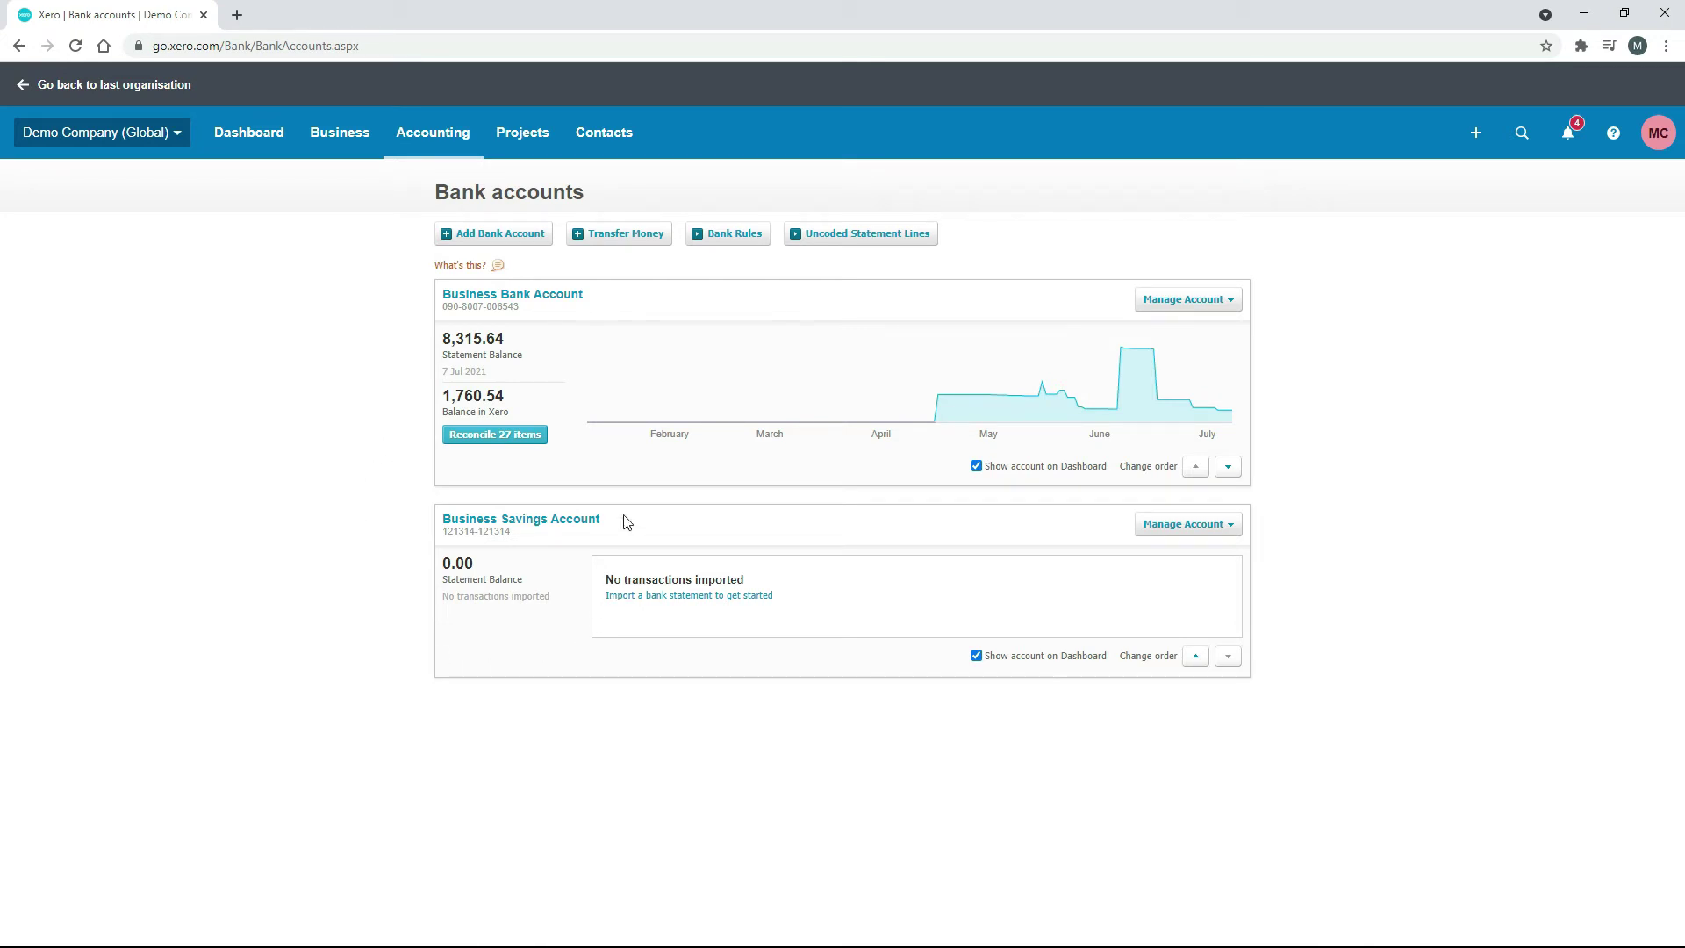
mouse_move(628, 368)
left_click(1230, 526)
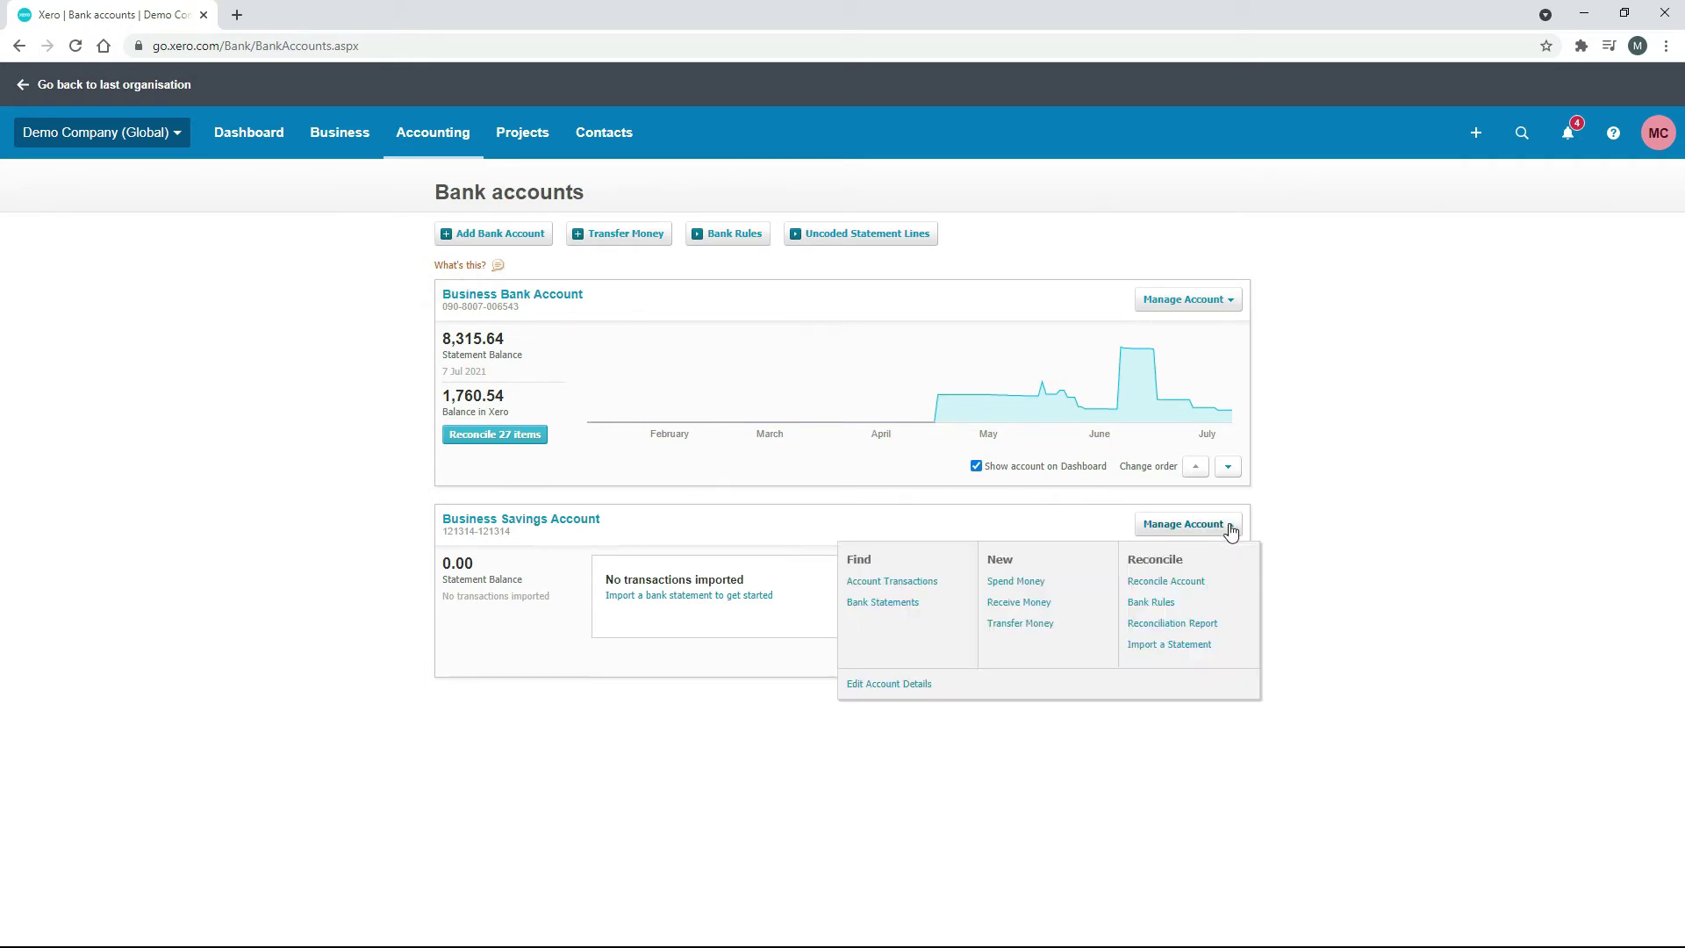
left_click(1032, 627)
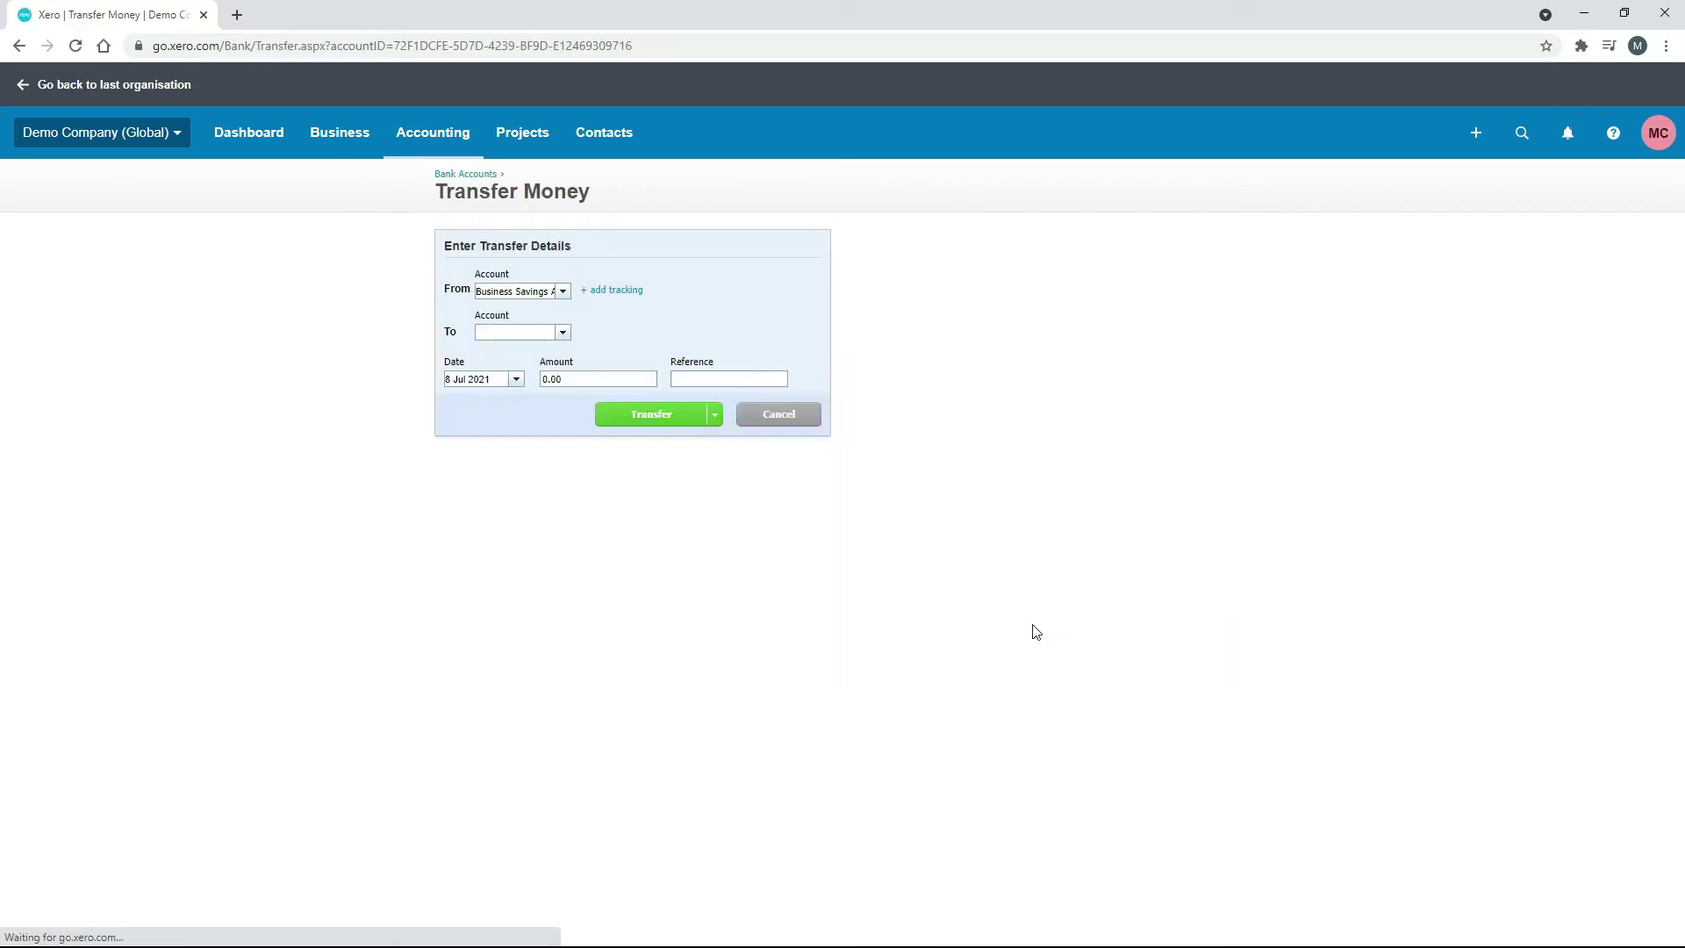
- Set the transfer from Business Bank Account to Business Savings Account, dated 1 Jul 2021
left_click(563, 292)
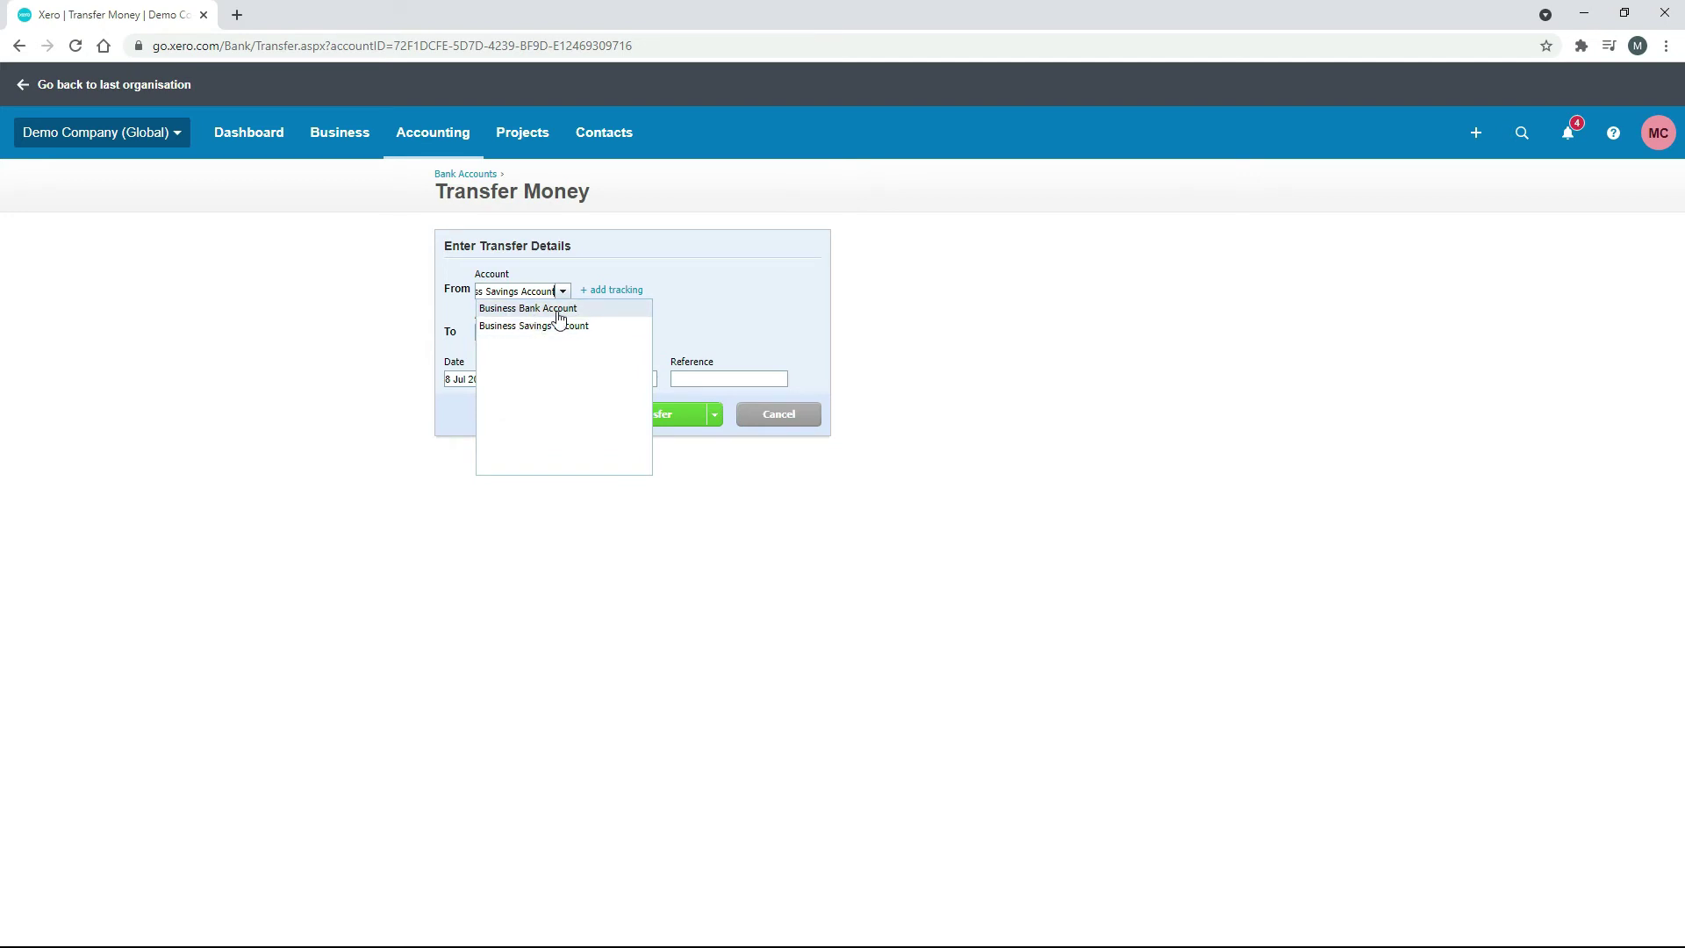
left_click(559, 311)
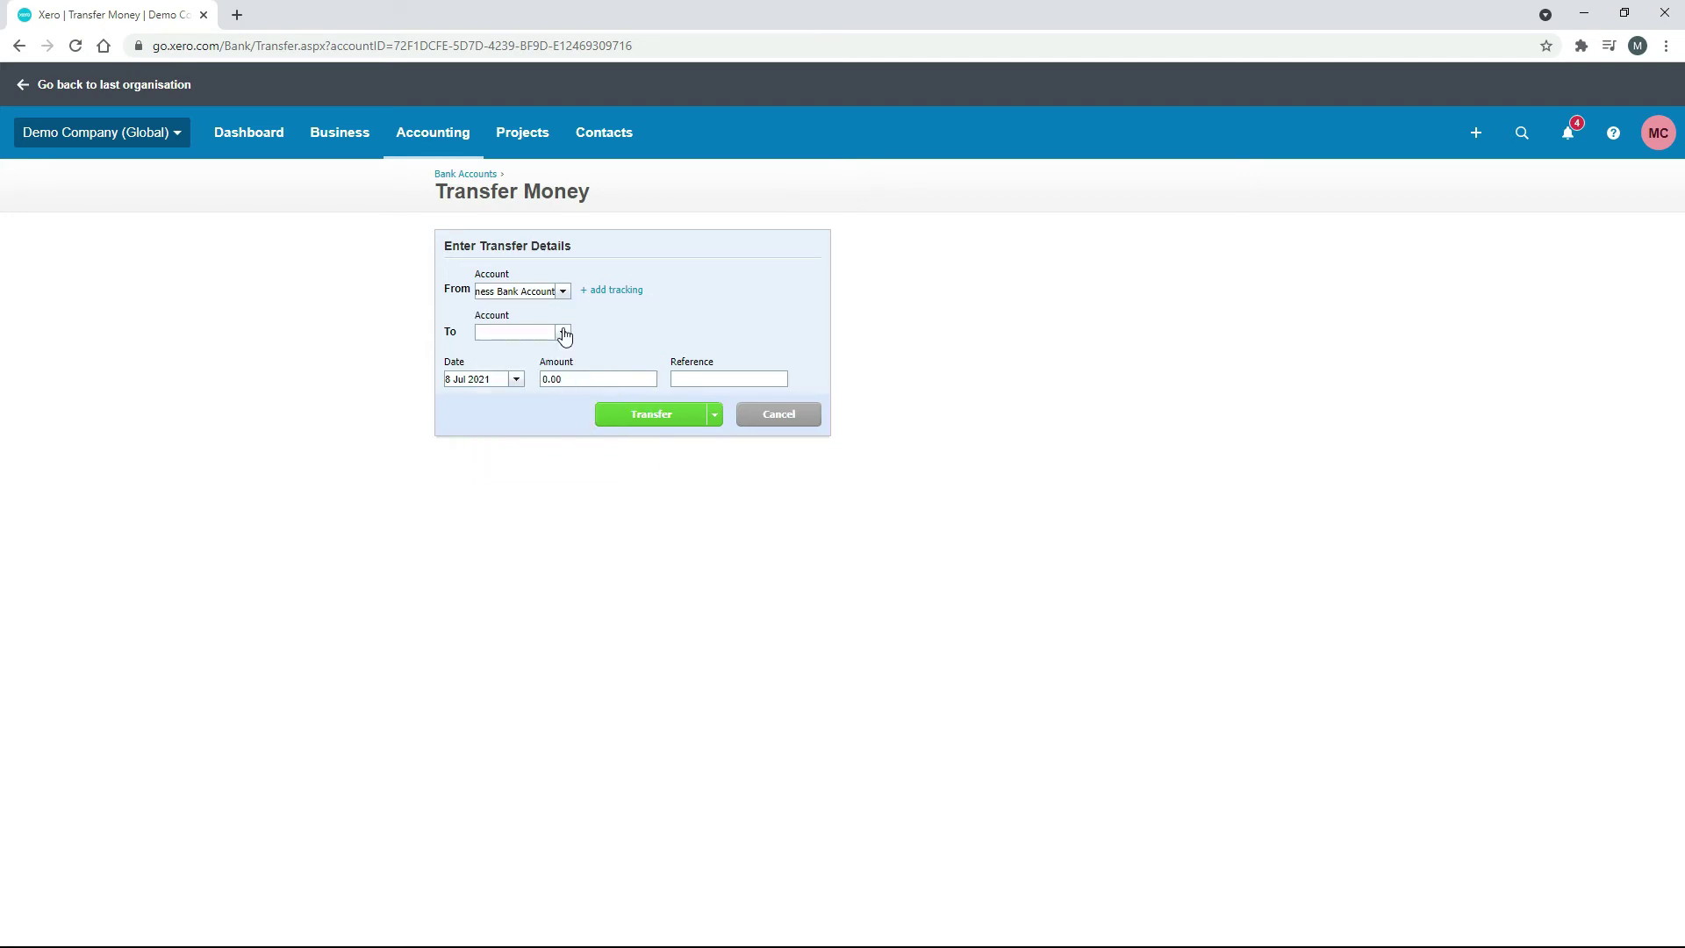
left_click(564, 333)
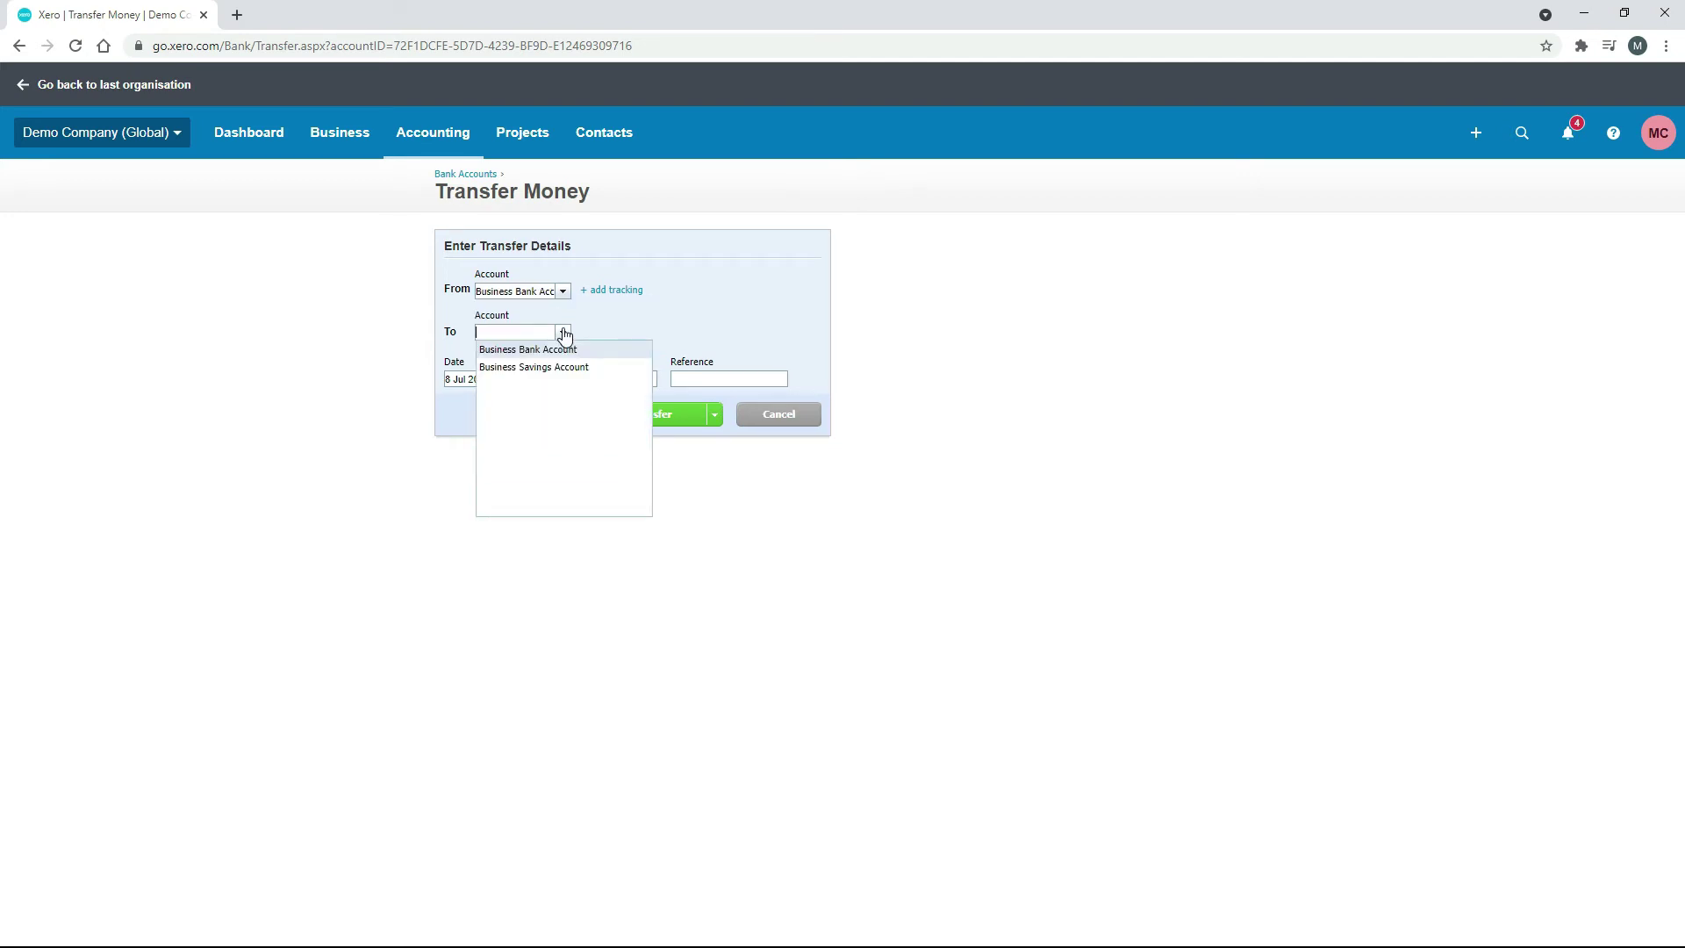
left_click(538, 368)
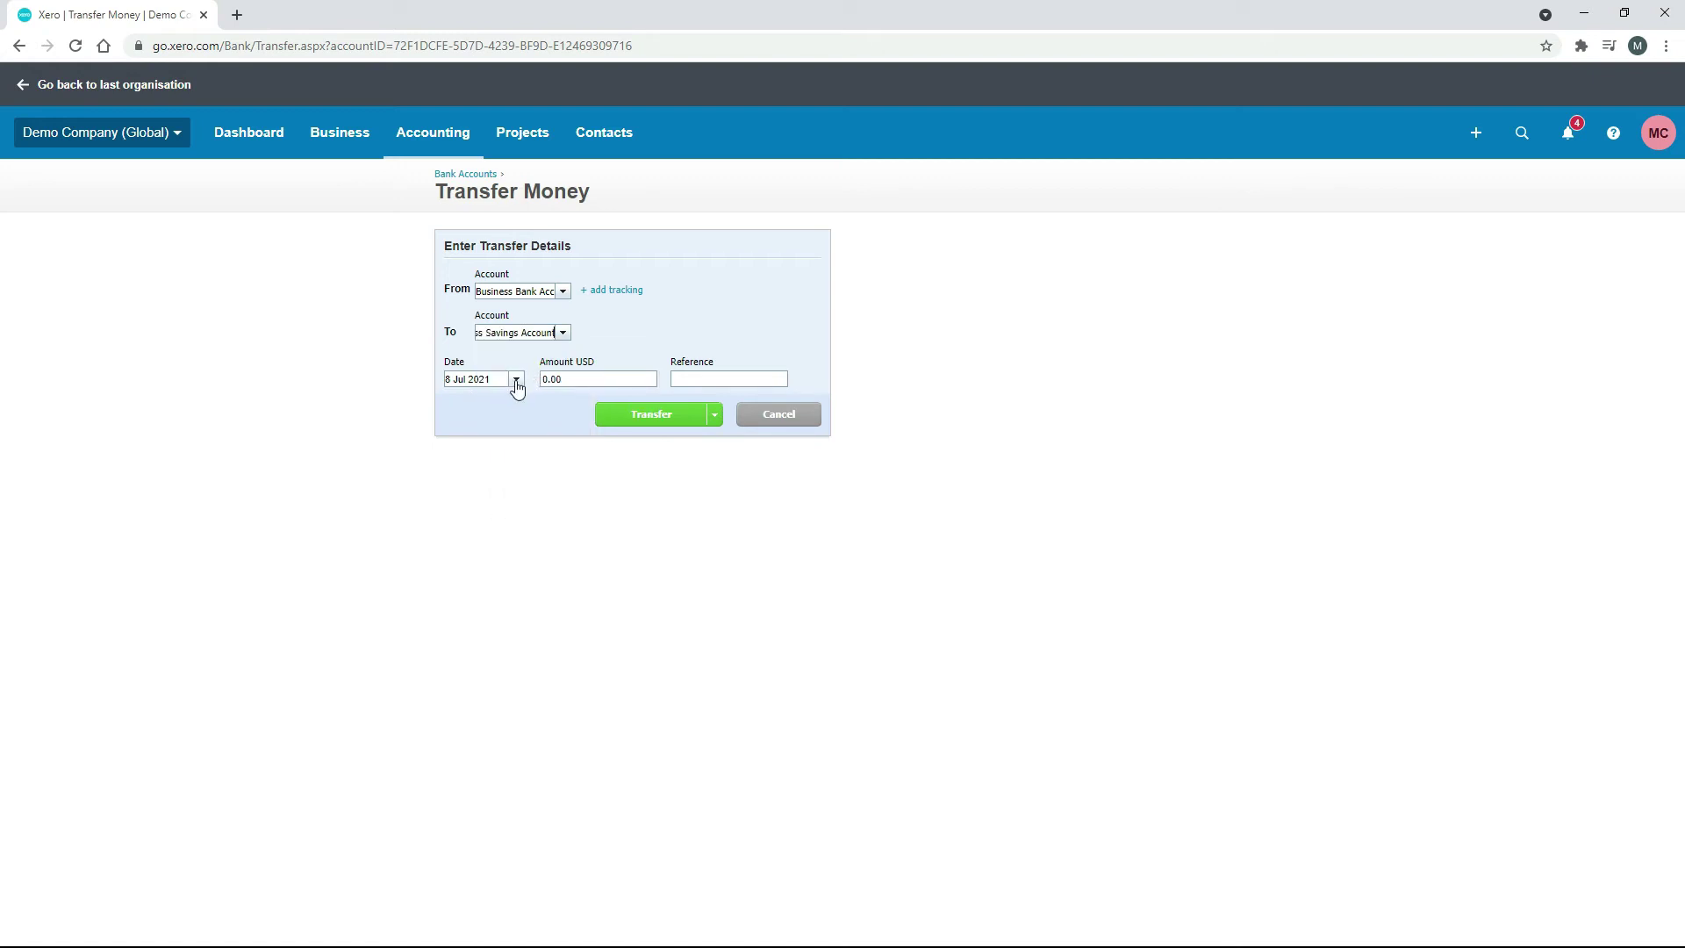
left_click(517, 380)
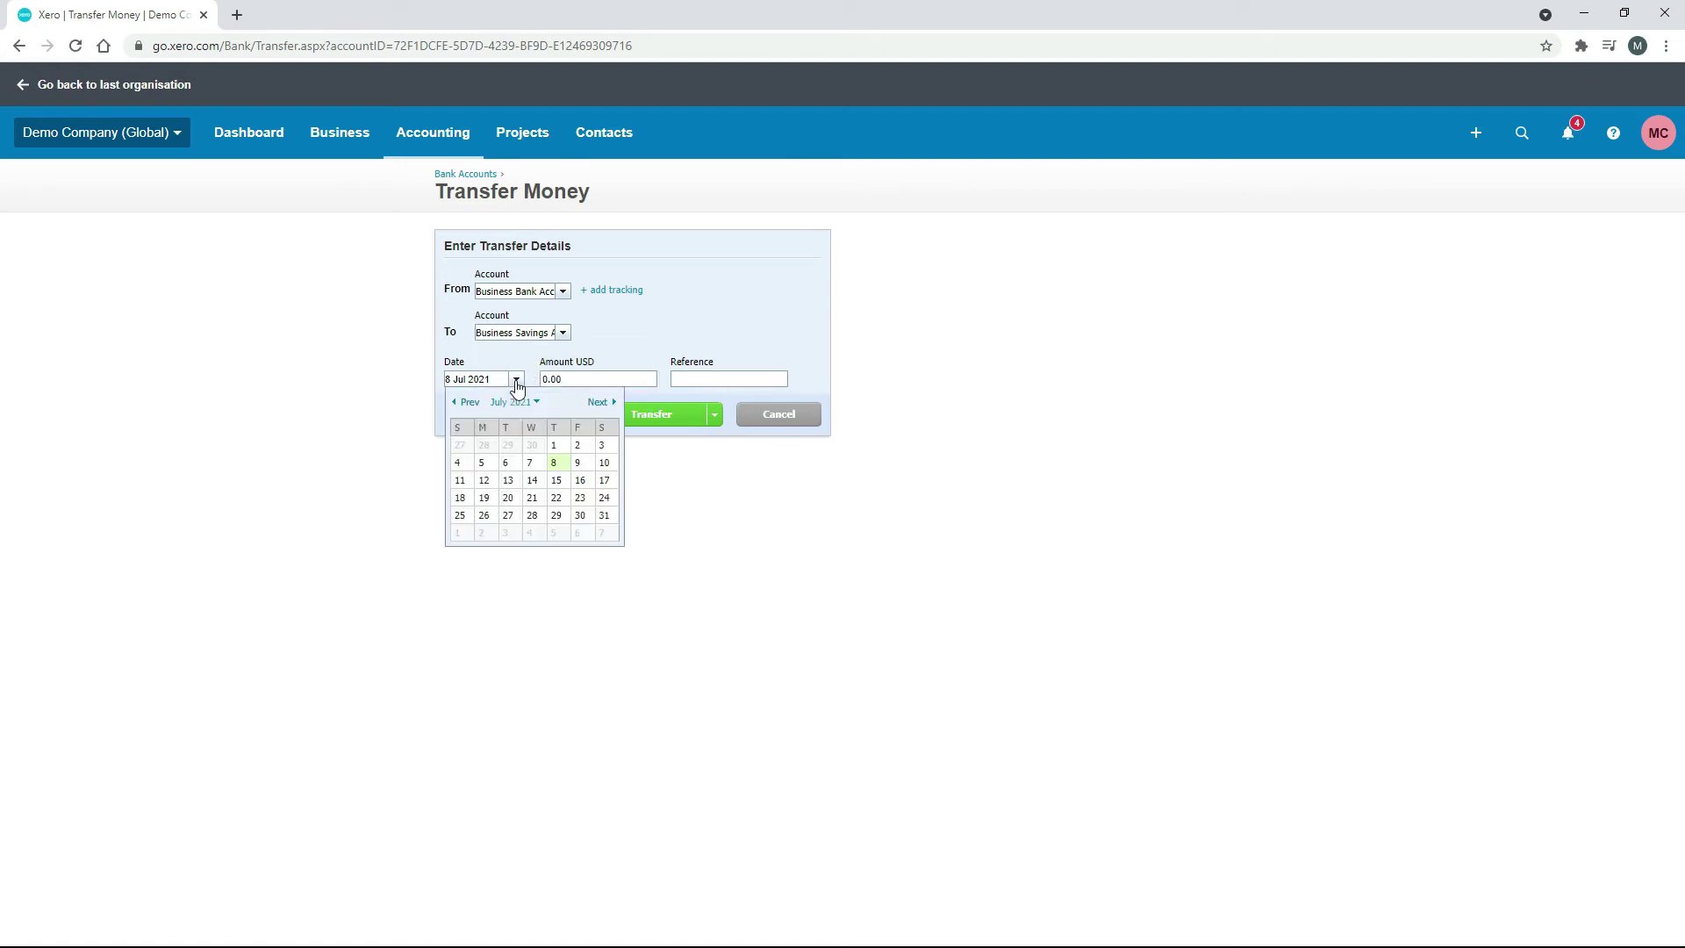
left_click(563, 450)
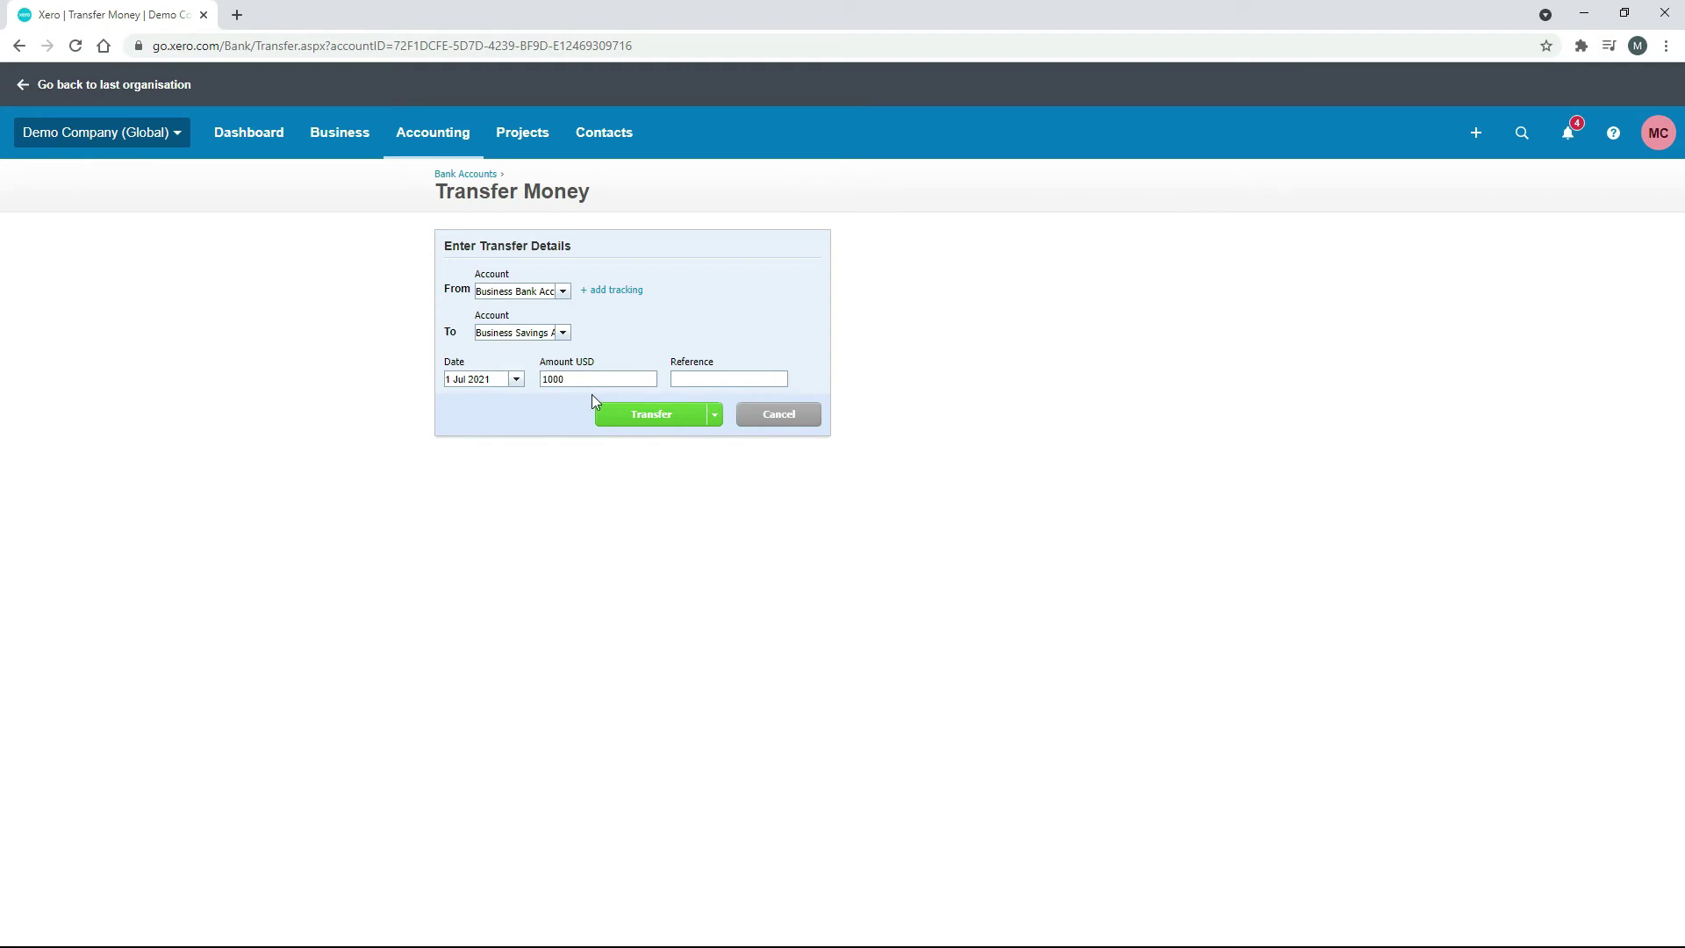
- Submit the 1,000.00 transfer and return to the Bank accounts overview
left_click(667, 416)
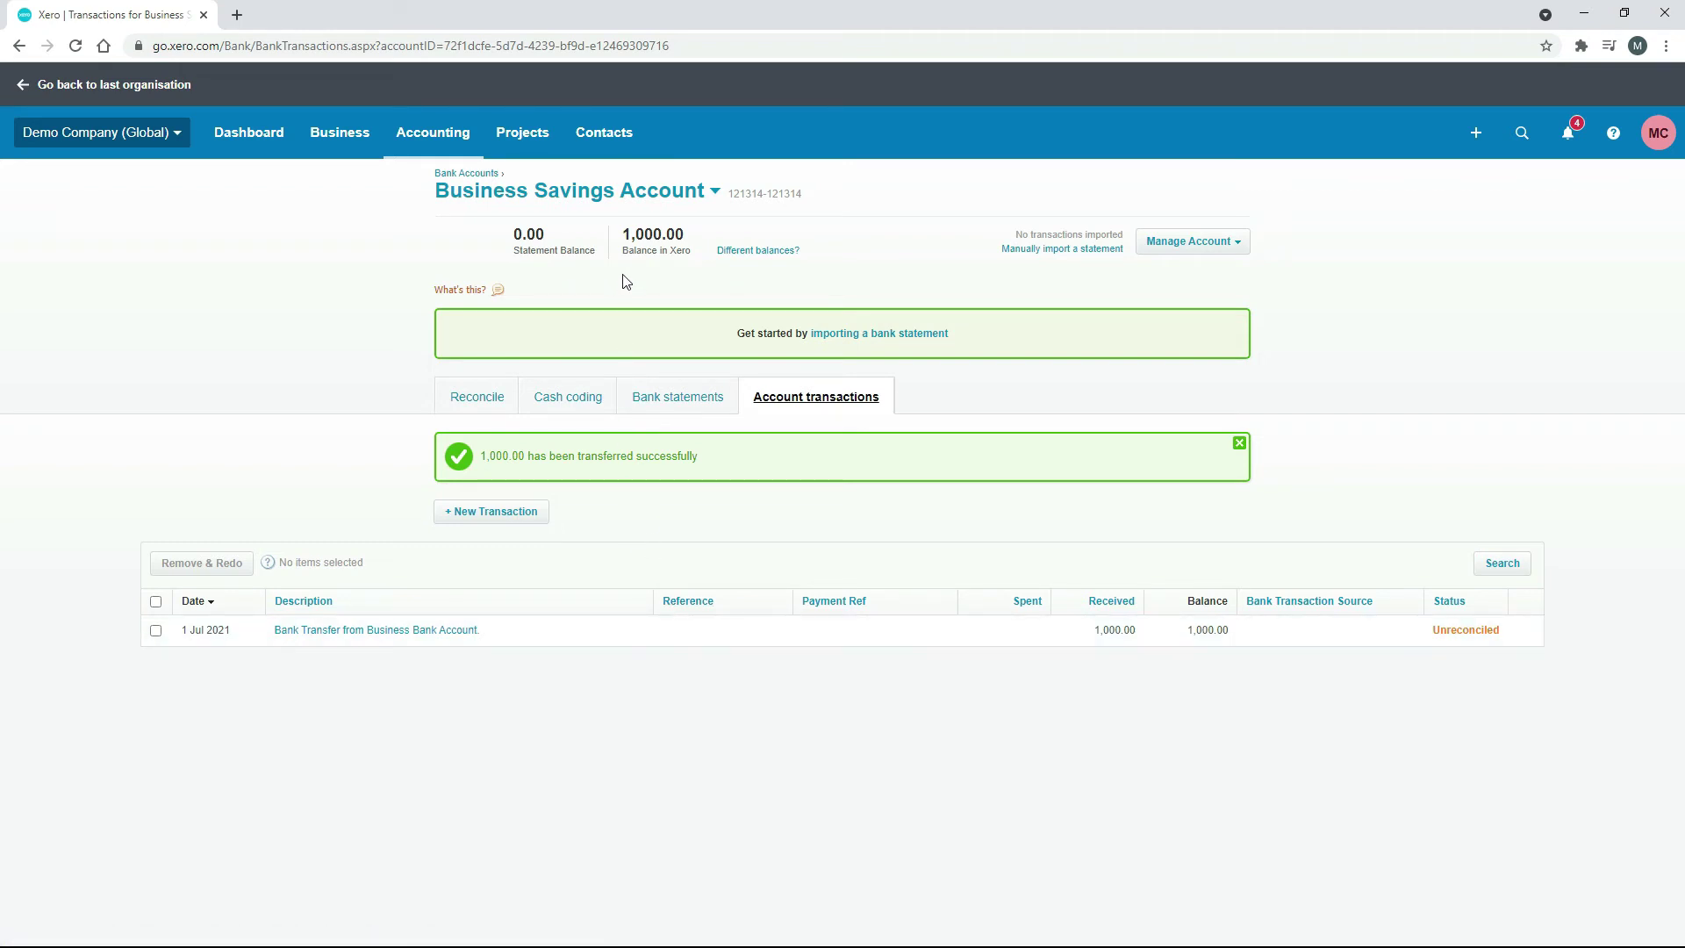
left_click(485, 175)
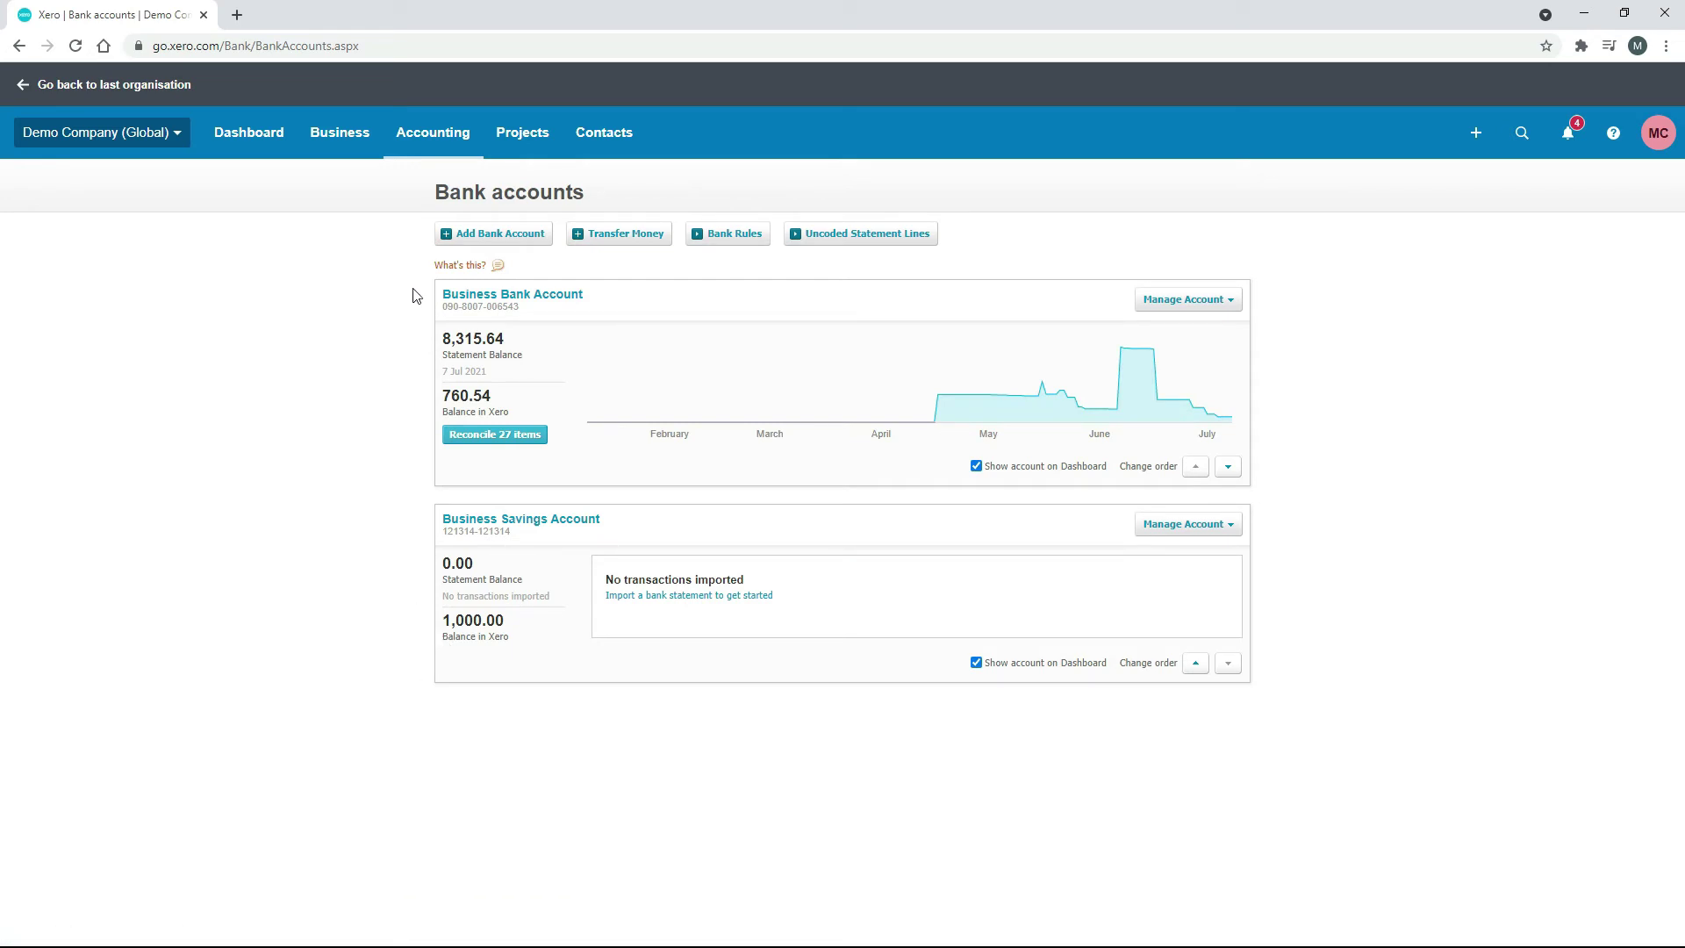
left_click(544, 296)
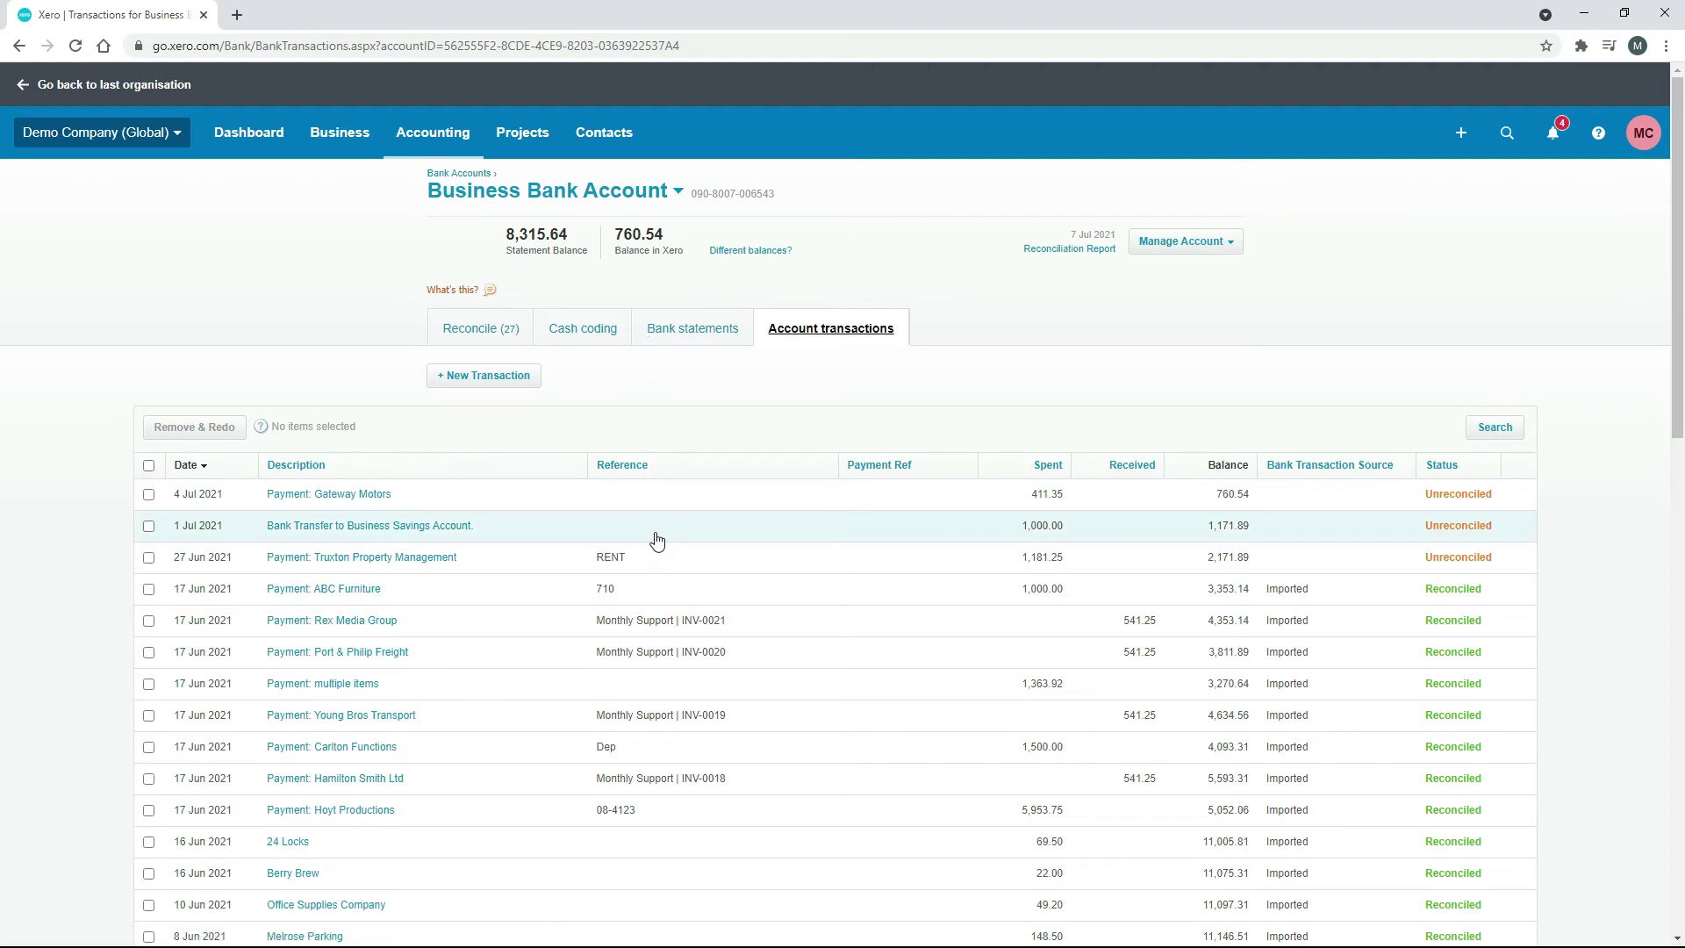
left_click(465, 174)
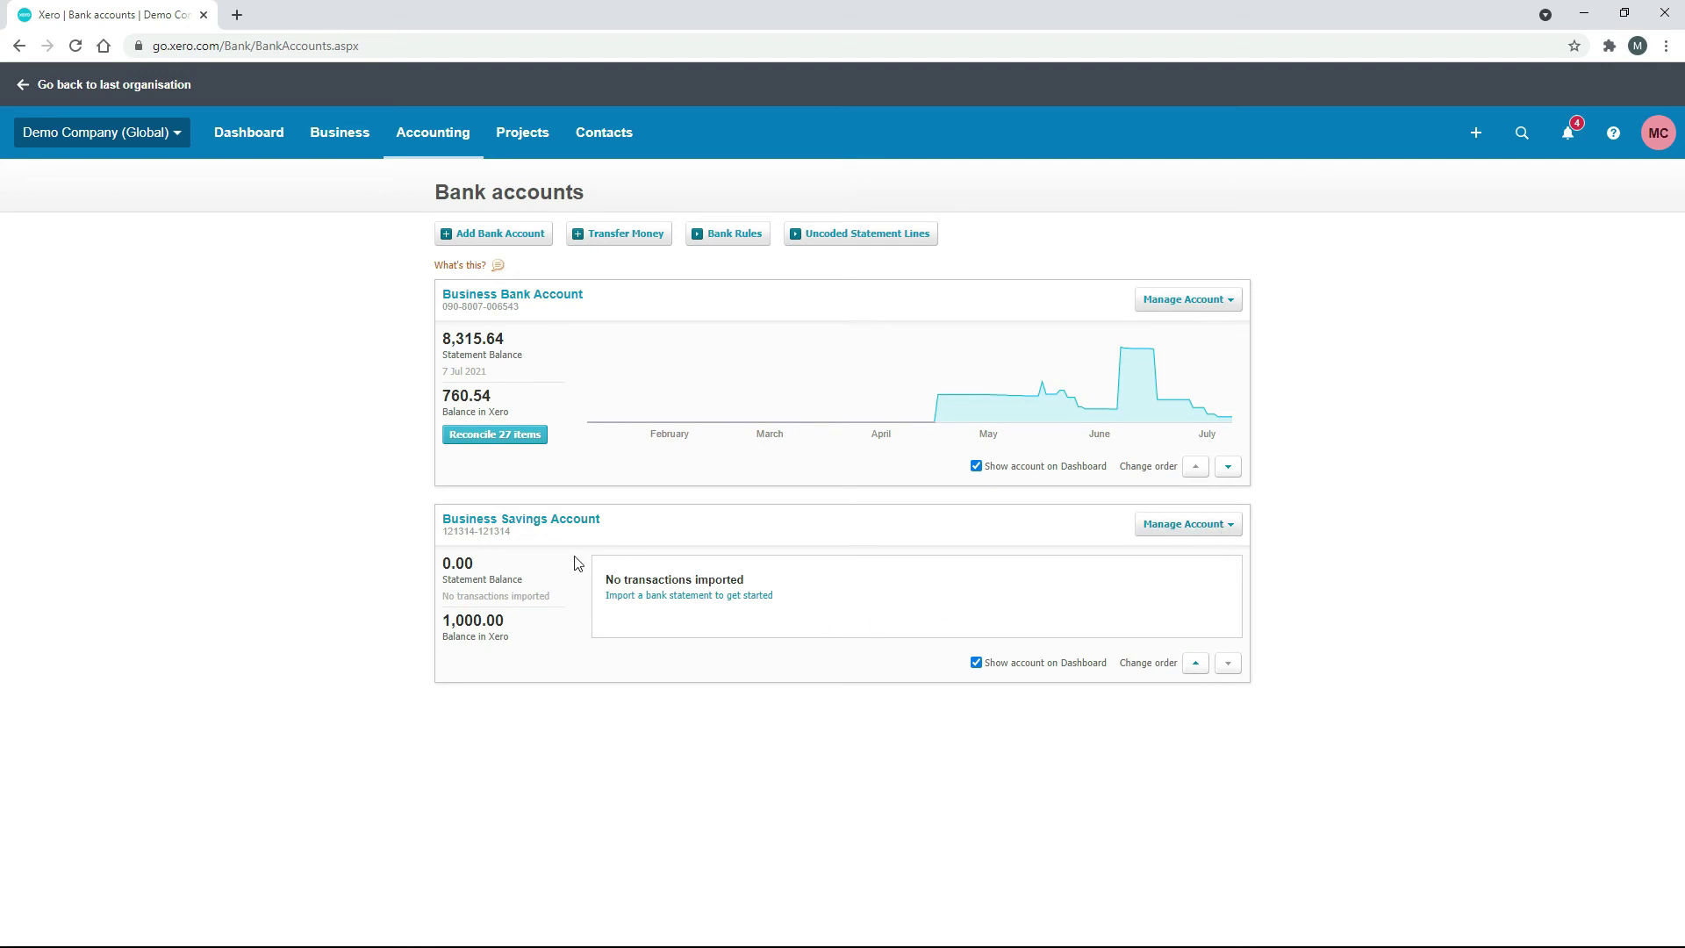
- Remove the 1 Jul 2021 transfer from Business Savings Account using Remove & Redo, confirming with Yes
left_click(564, 525)
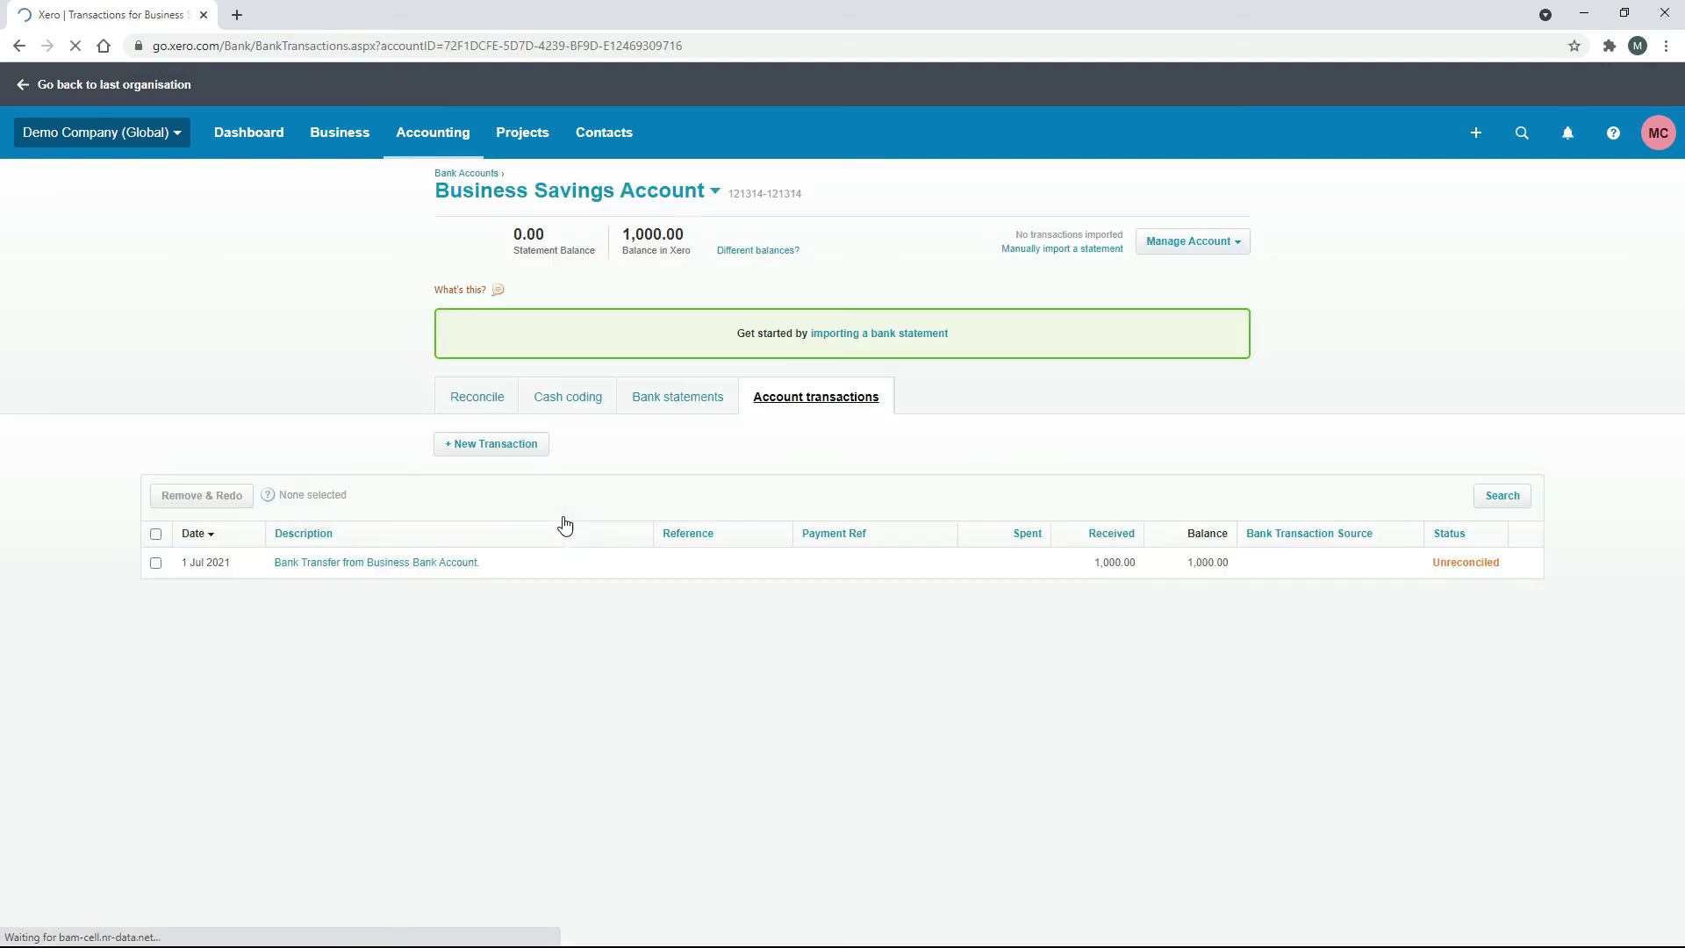
left_click(156, 562)
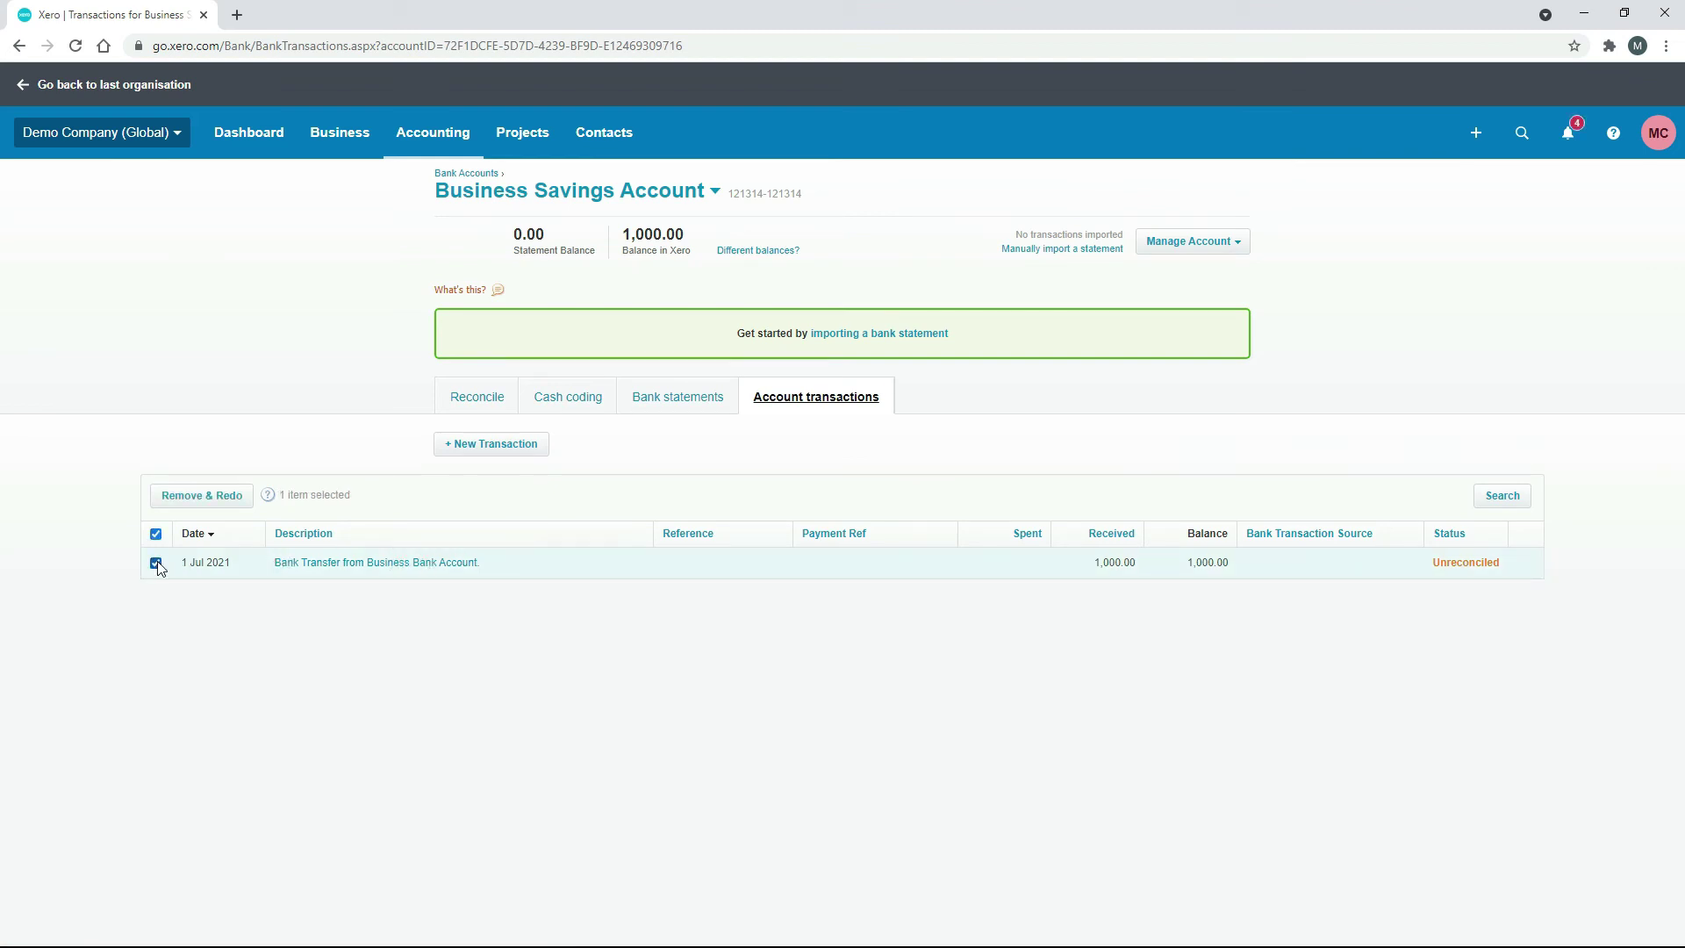
left_click(208, 502)
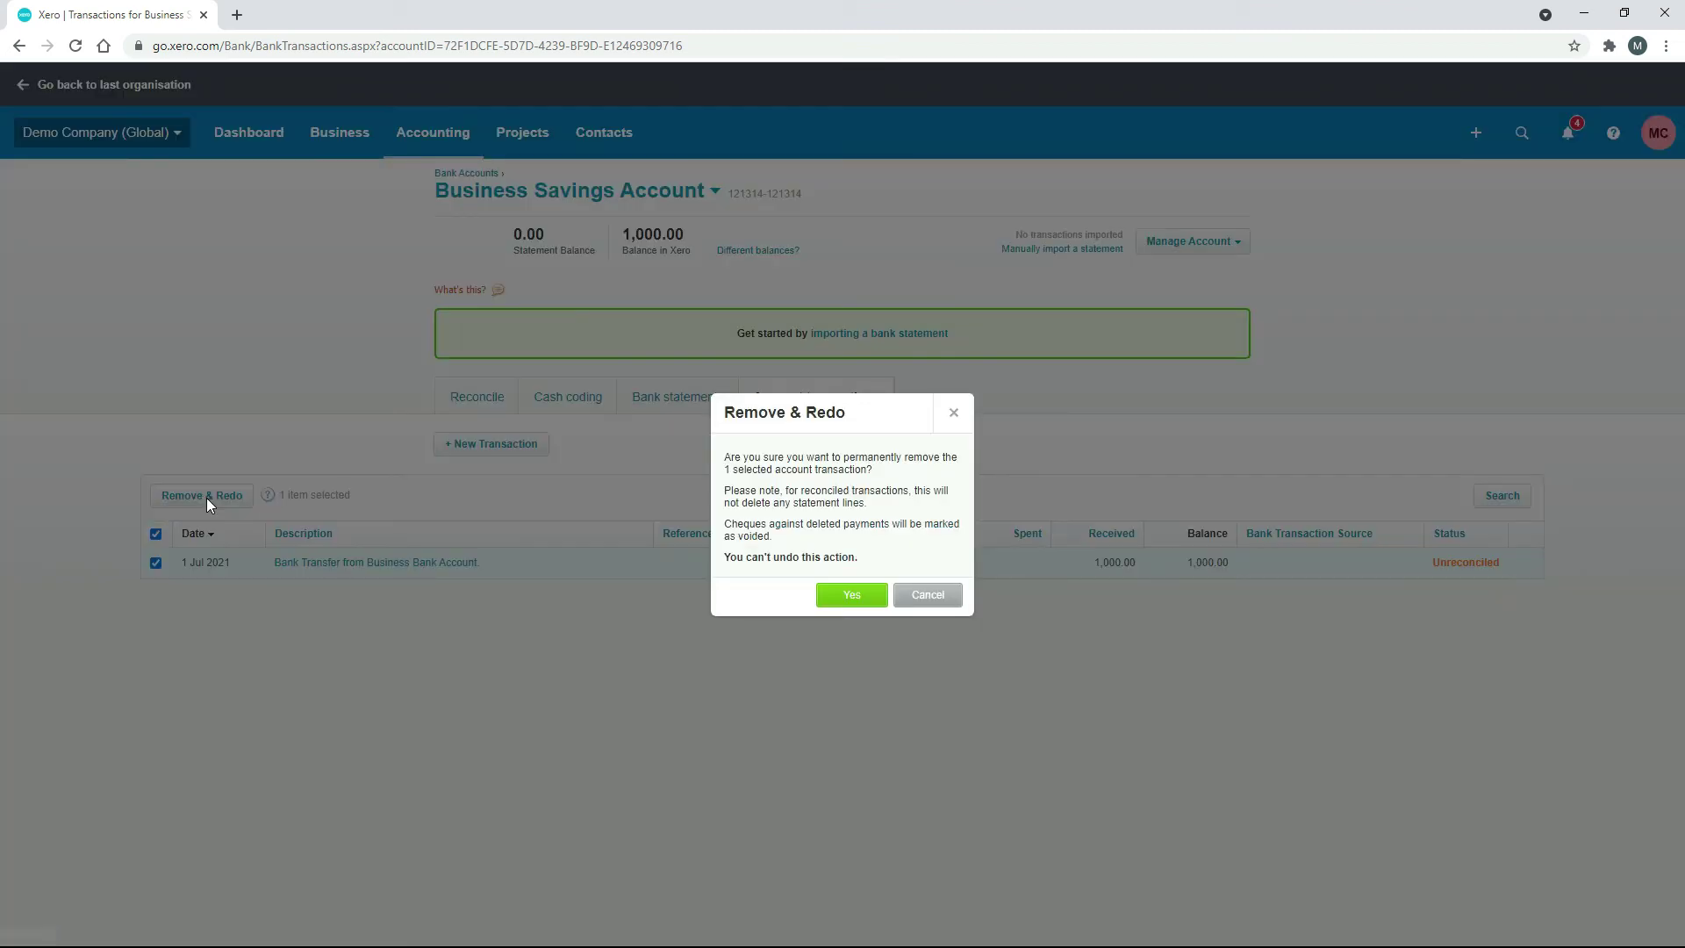
left_click(844, 596)
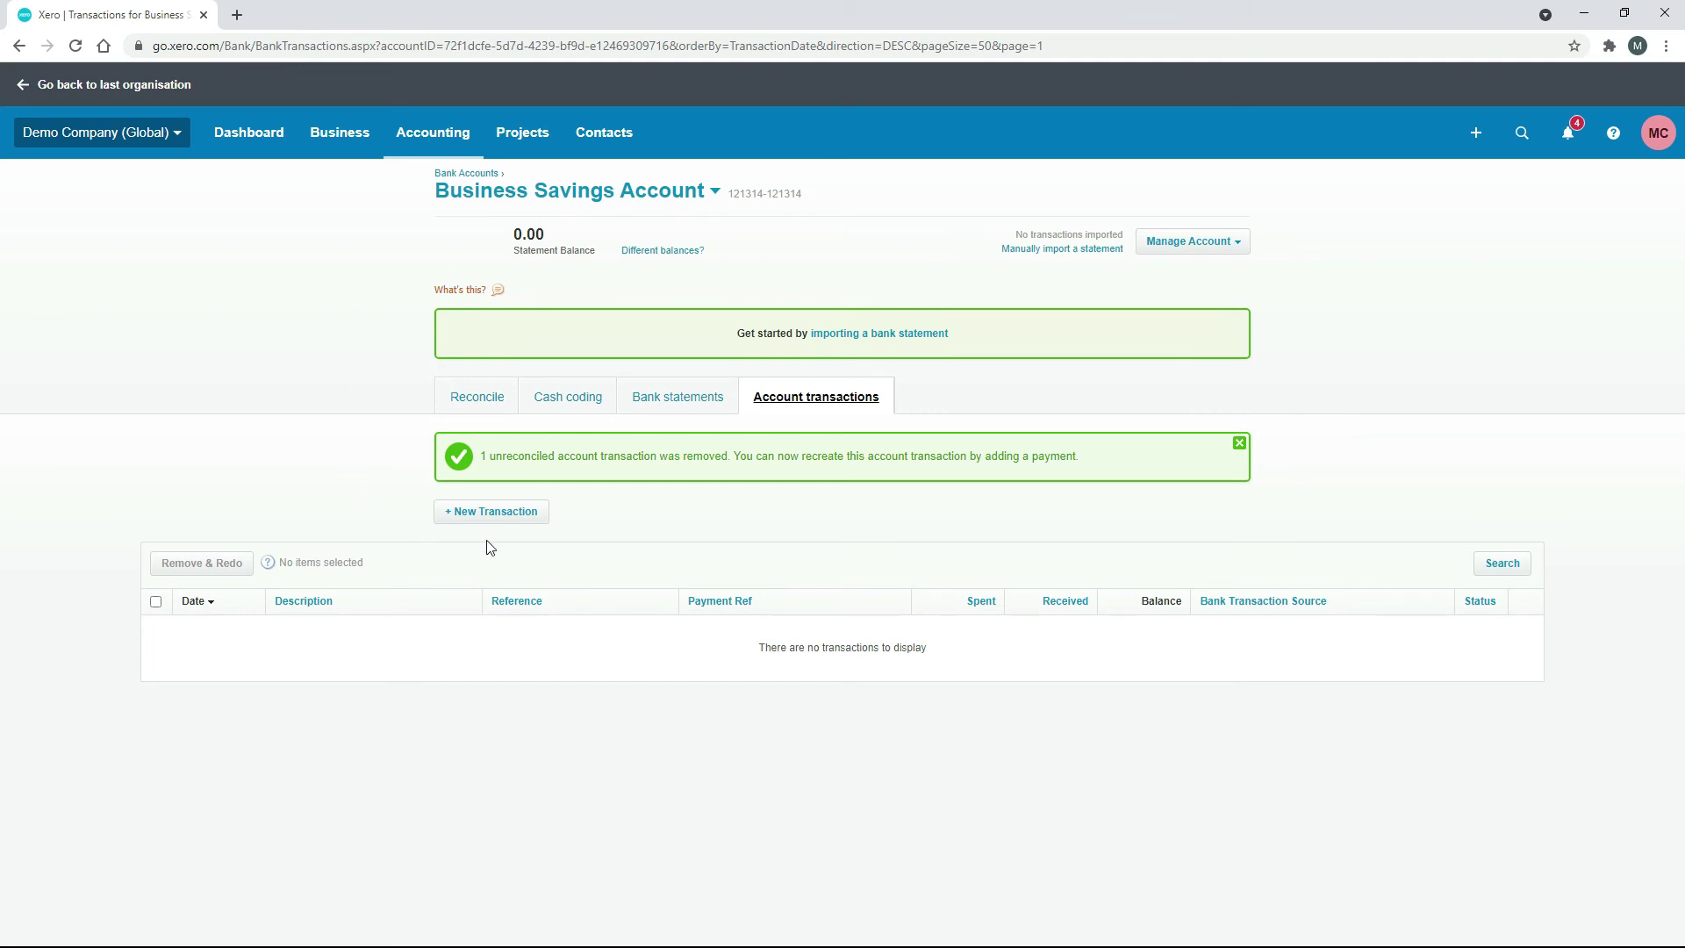
- Start a Receive Money transaction from Owner into the savings account, dated 1 Jul 2021
left_click(497, 512)
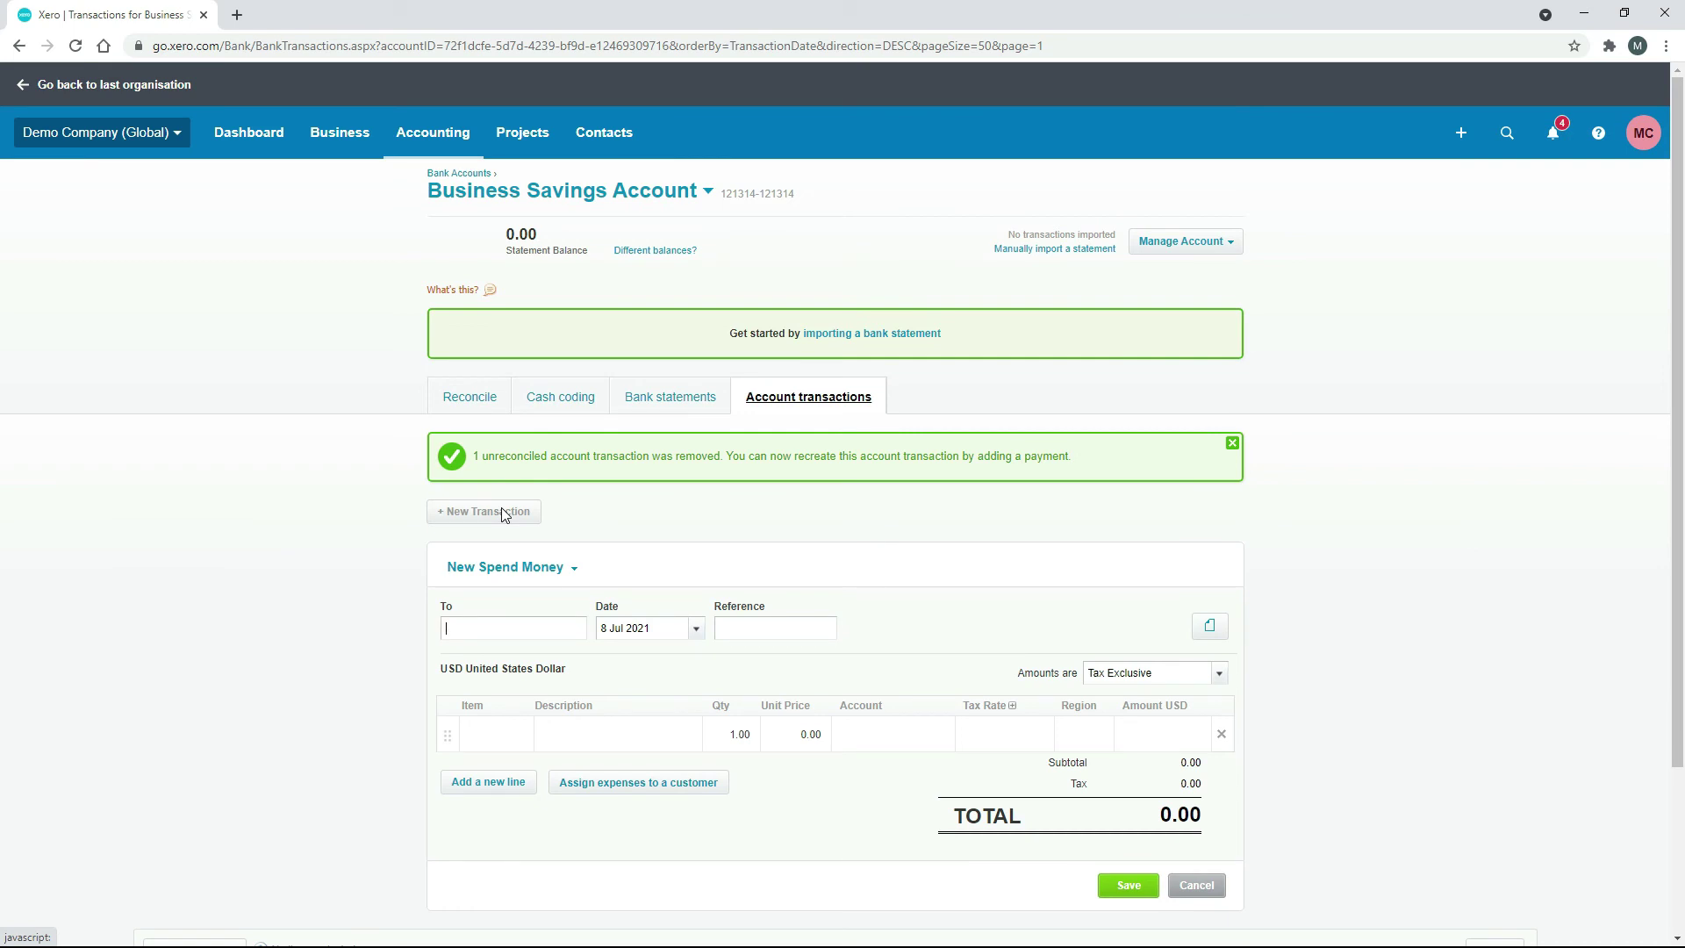
left_click(571, 572)
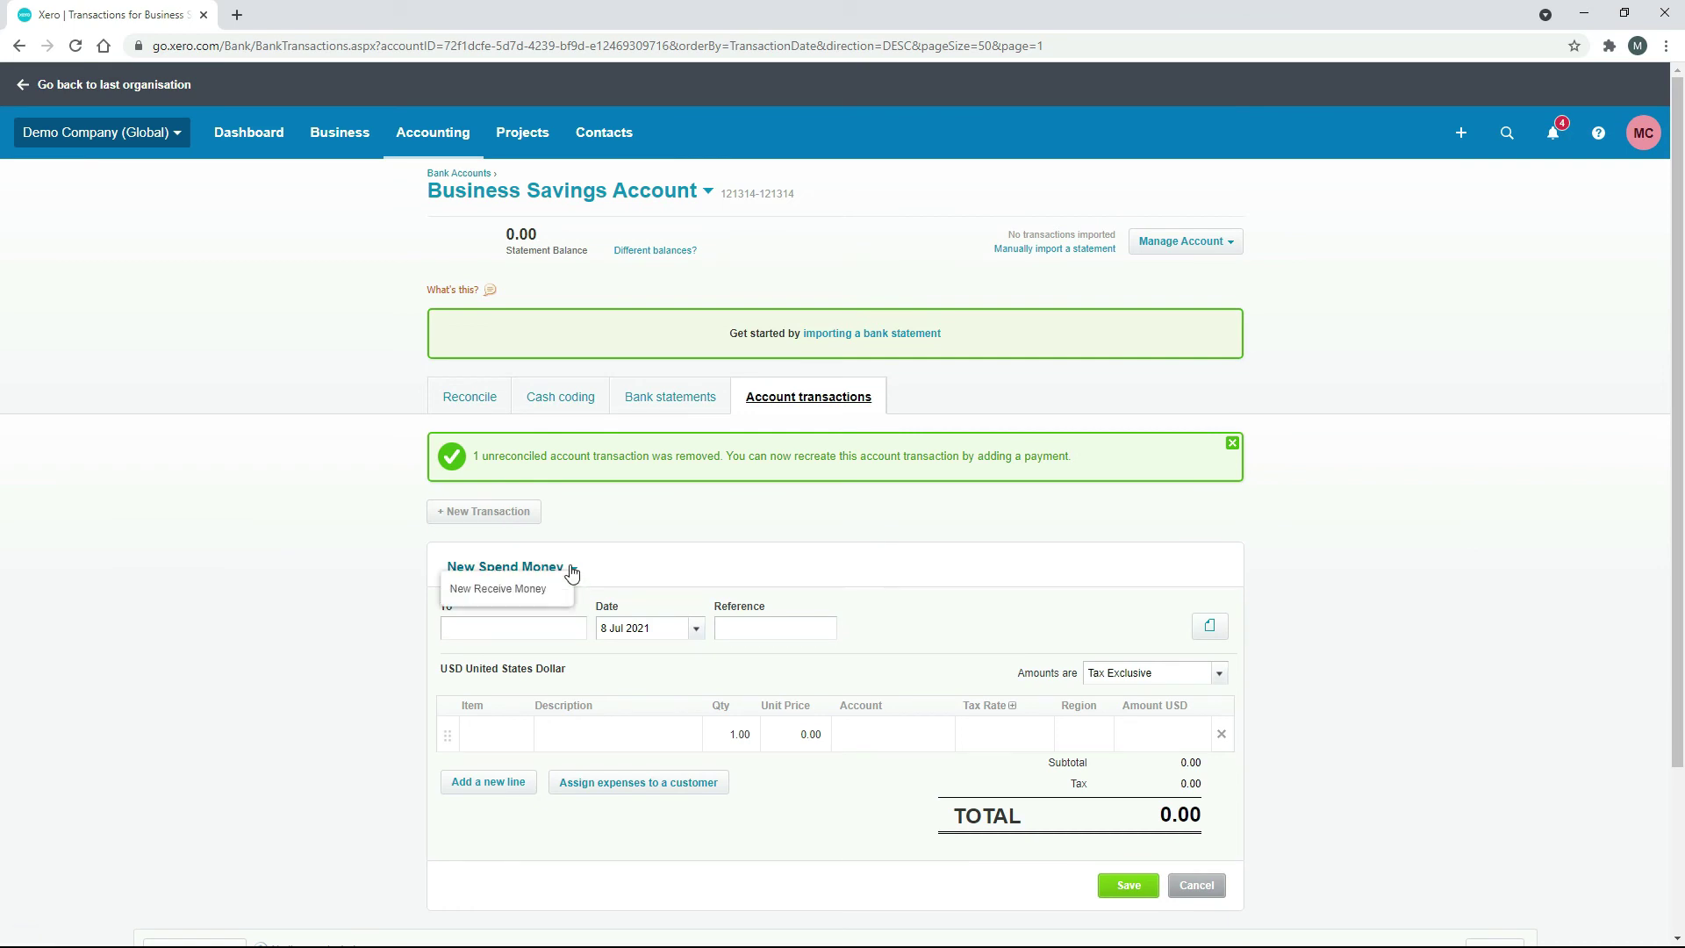
left_click(516, 589)
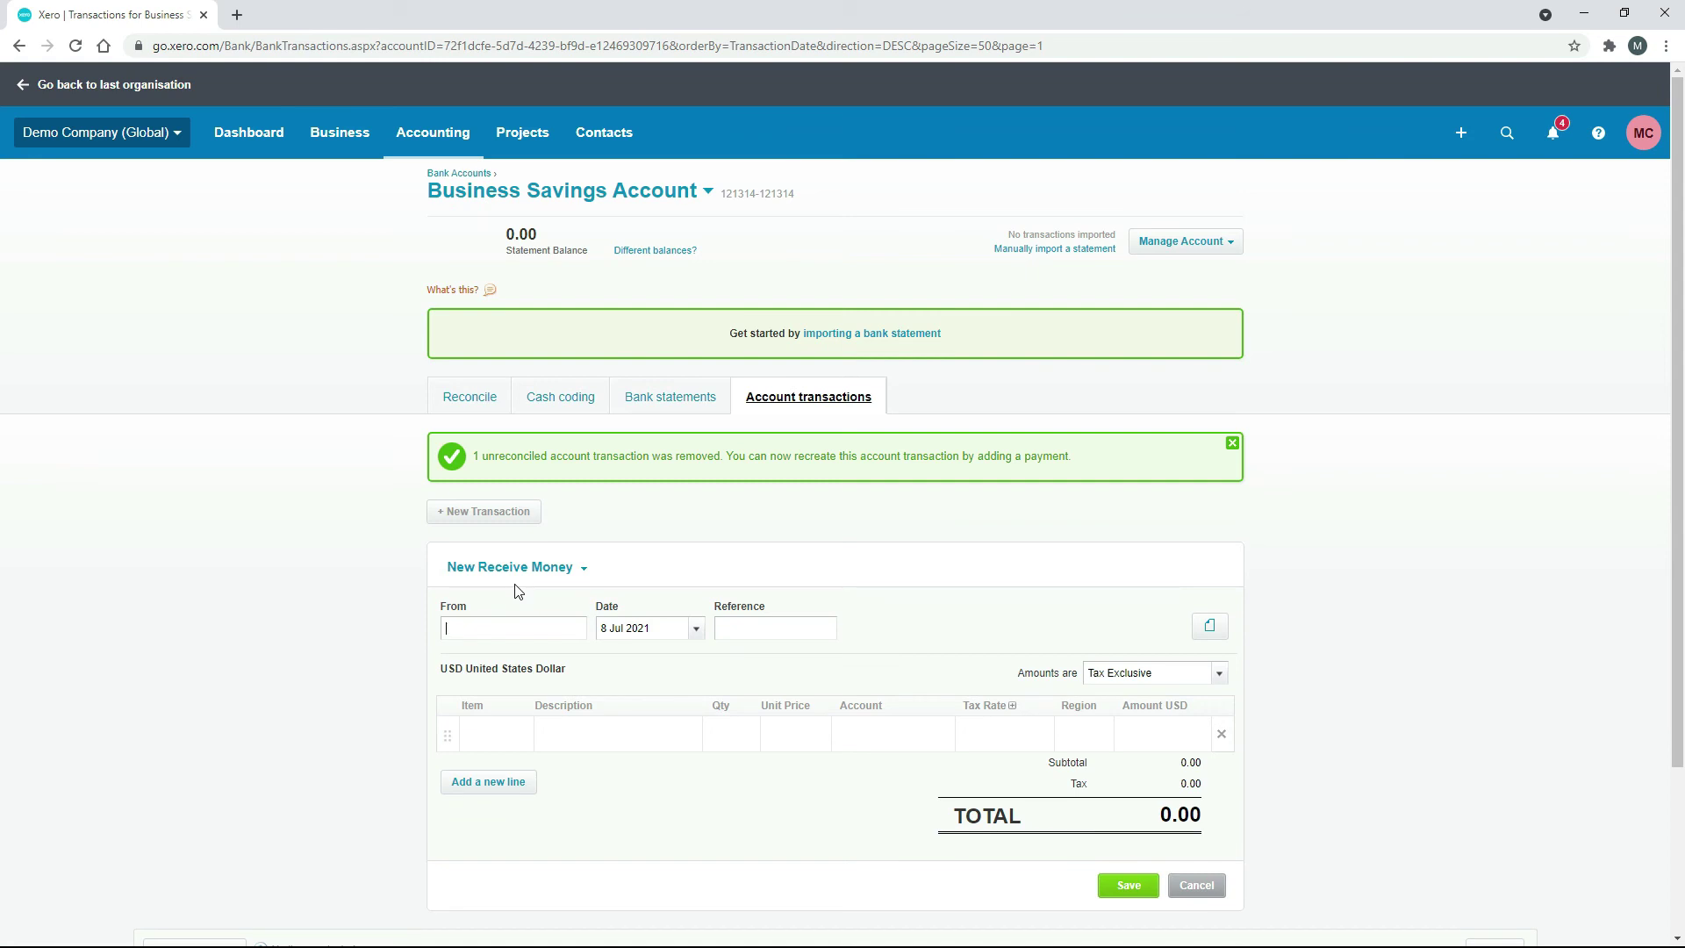
type("Owner")
left_click(699, 632)
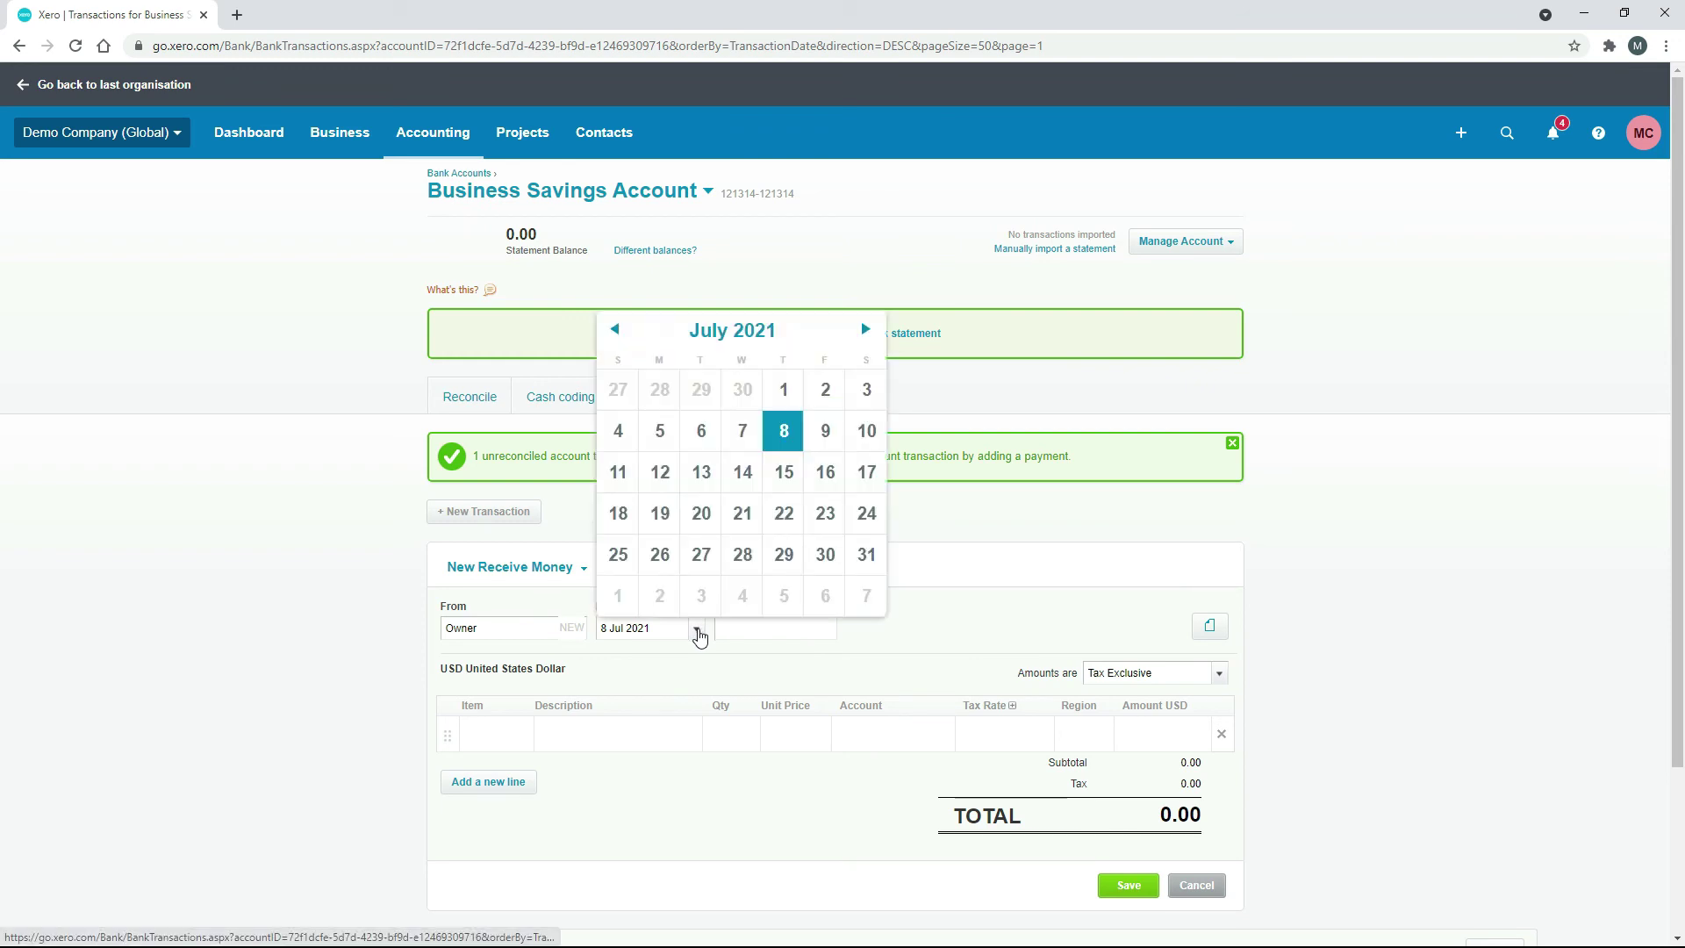
left_click(787, 395)
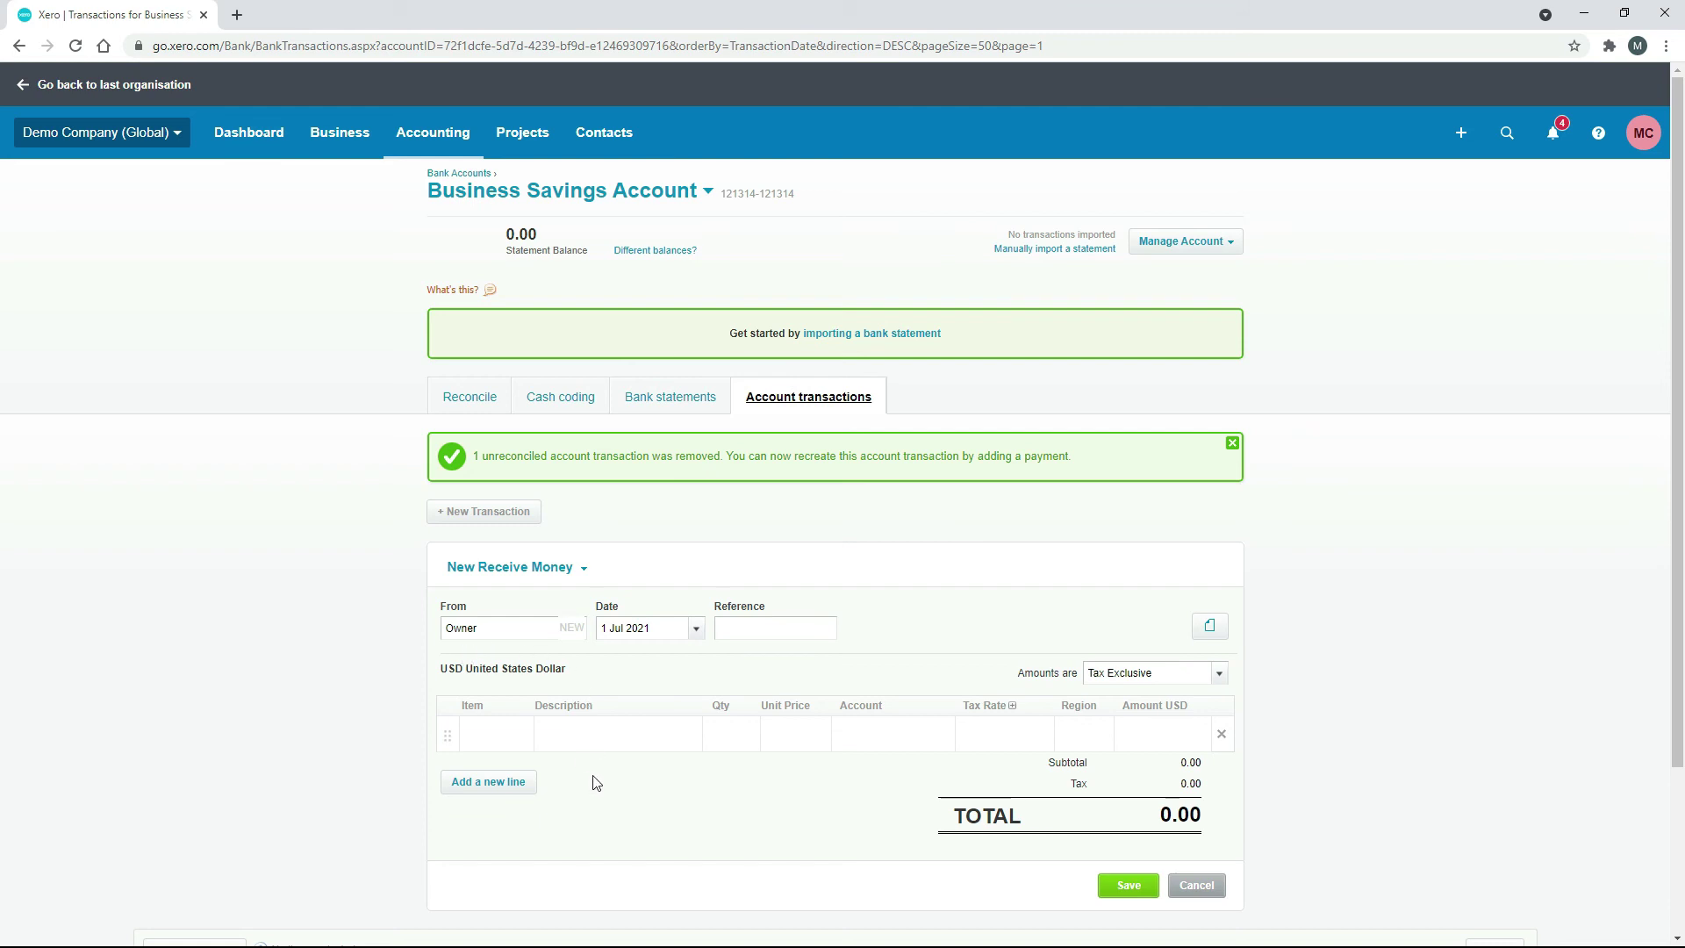
- Add line 'Owner contributing $1000' at 1000, coded to 970 - Owner A Share Capital, and save
left_click(615, 738)
type("Owner contributing $1000")
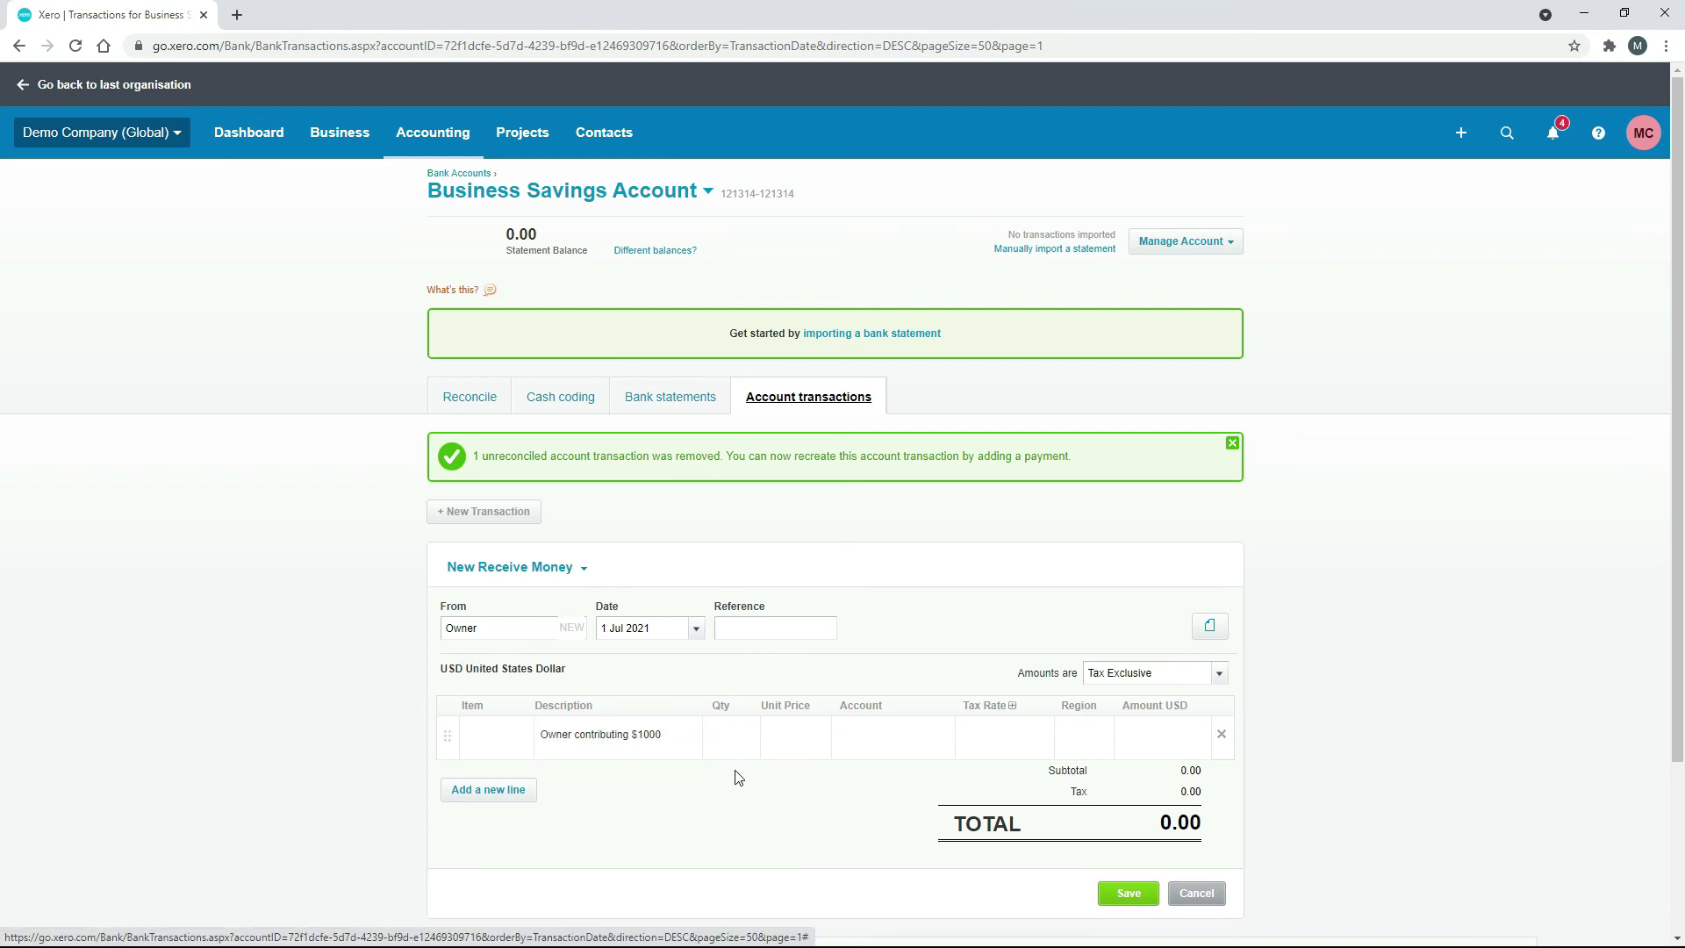
left_click(741, 746)
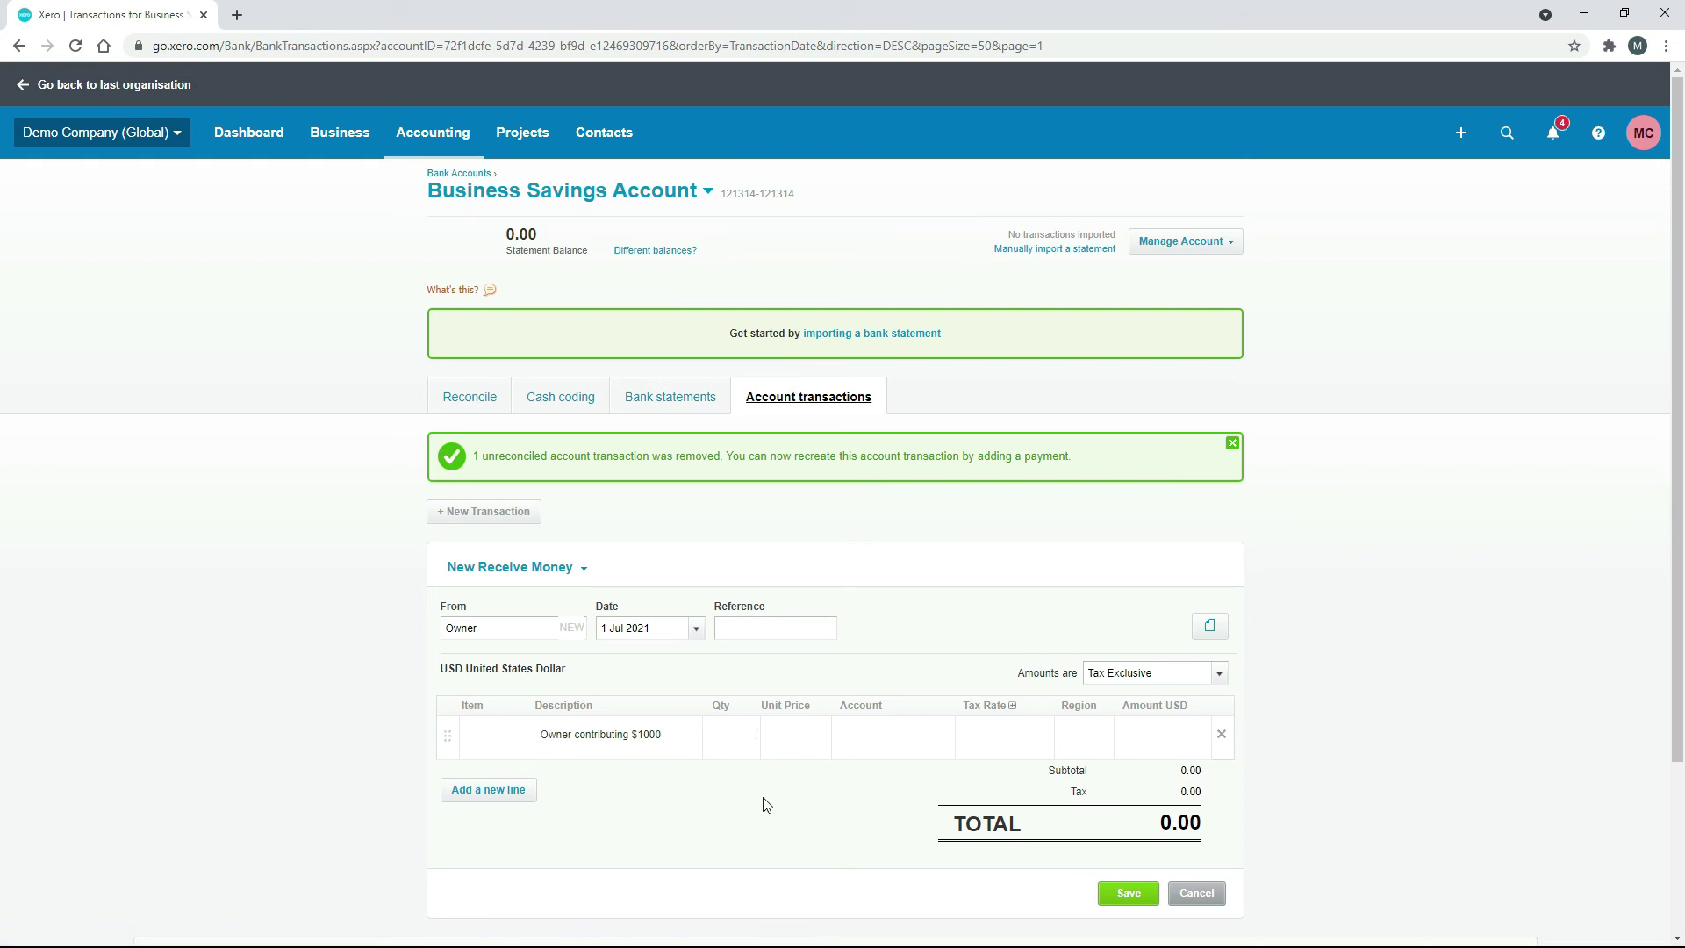
key("Tab")
type("1000")
key("Tab")
left_click(942, 735)
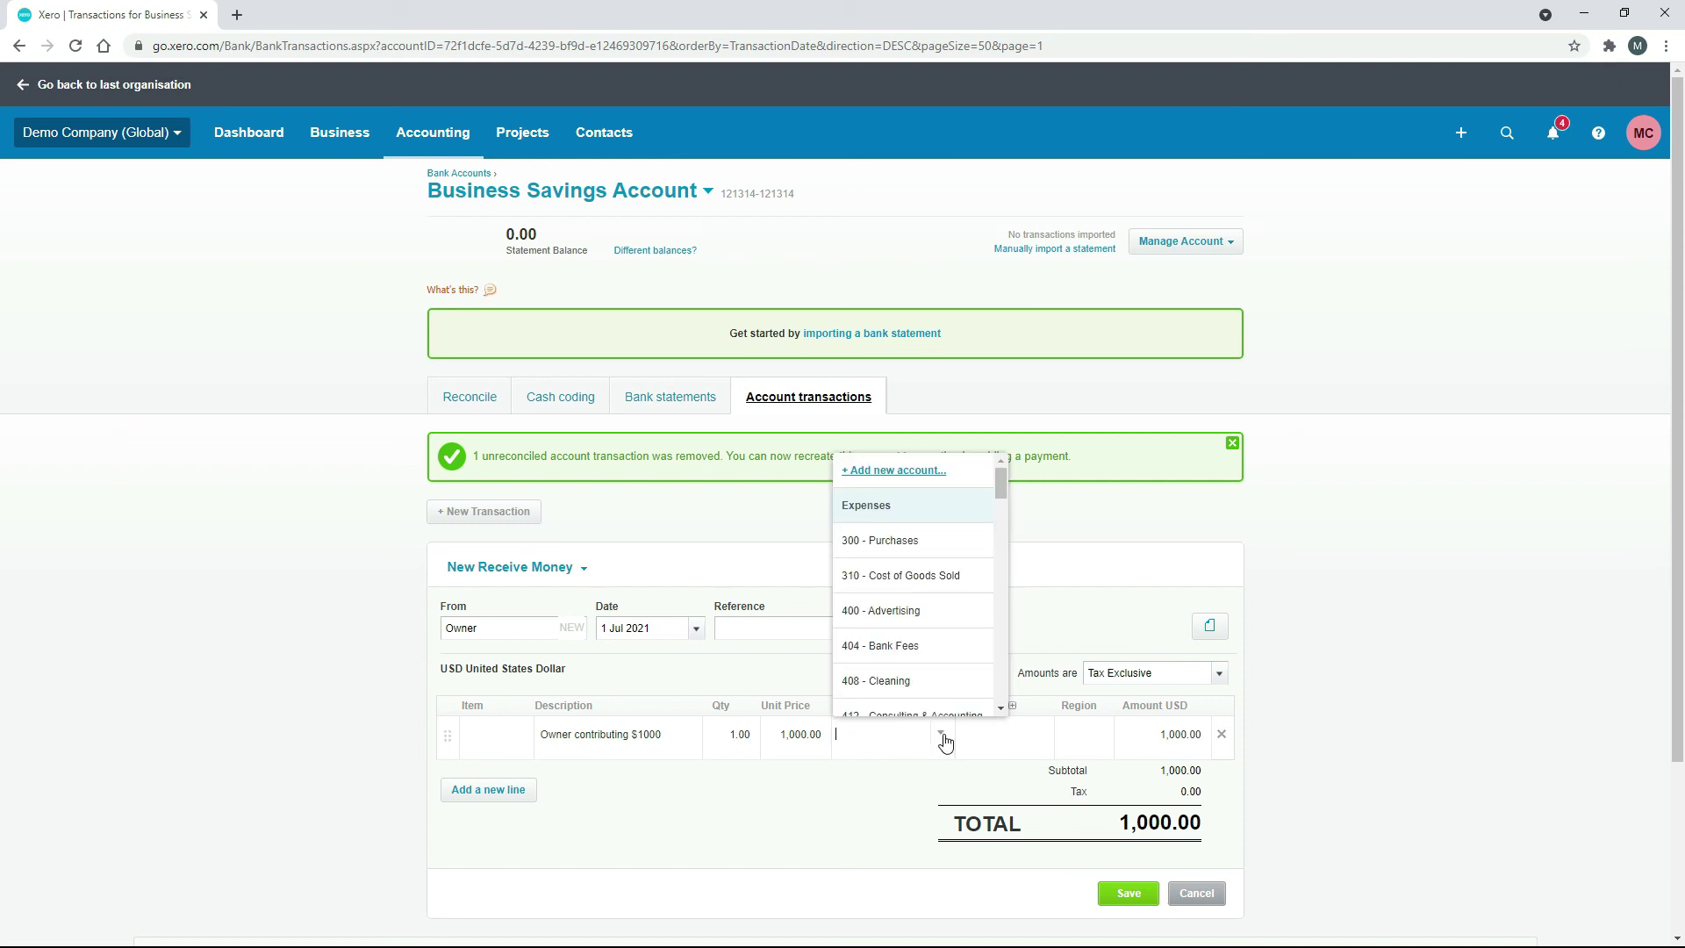
left_click_drag(1001, 491, 999, 697)
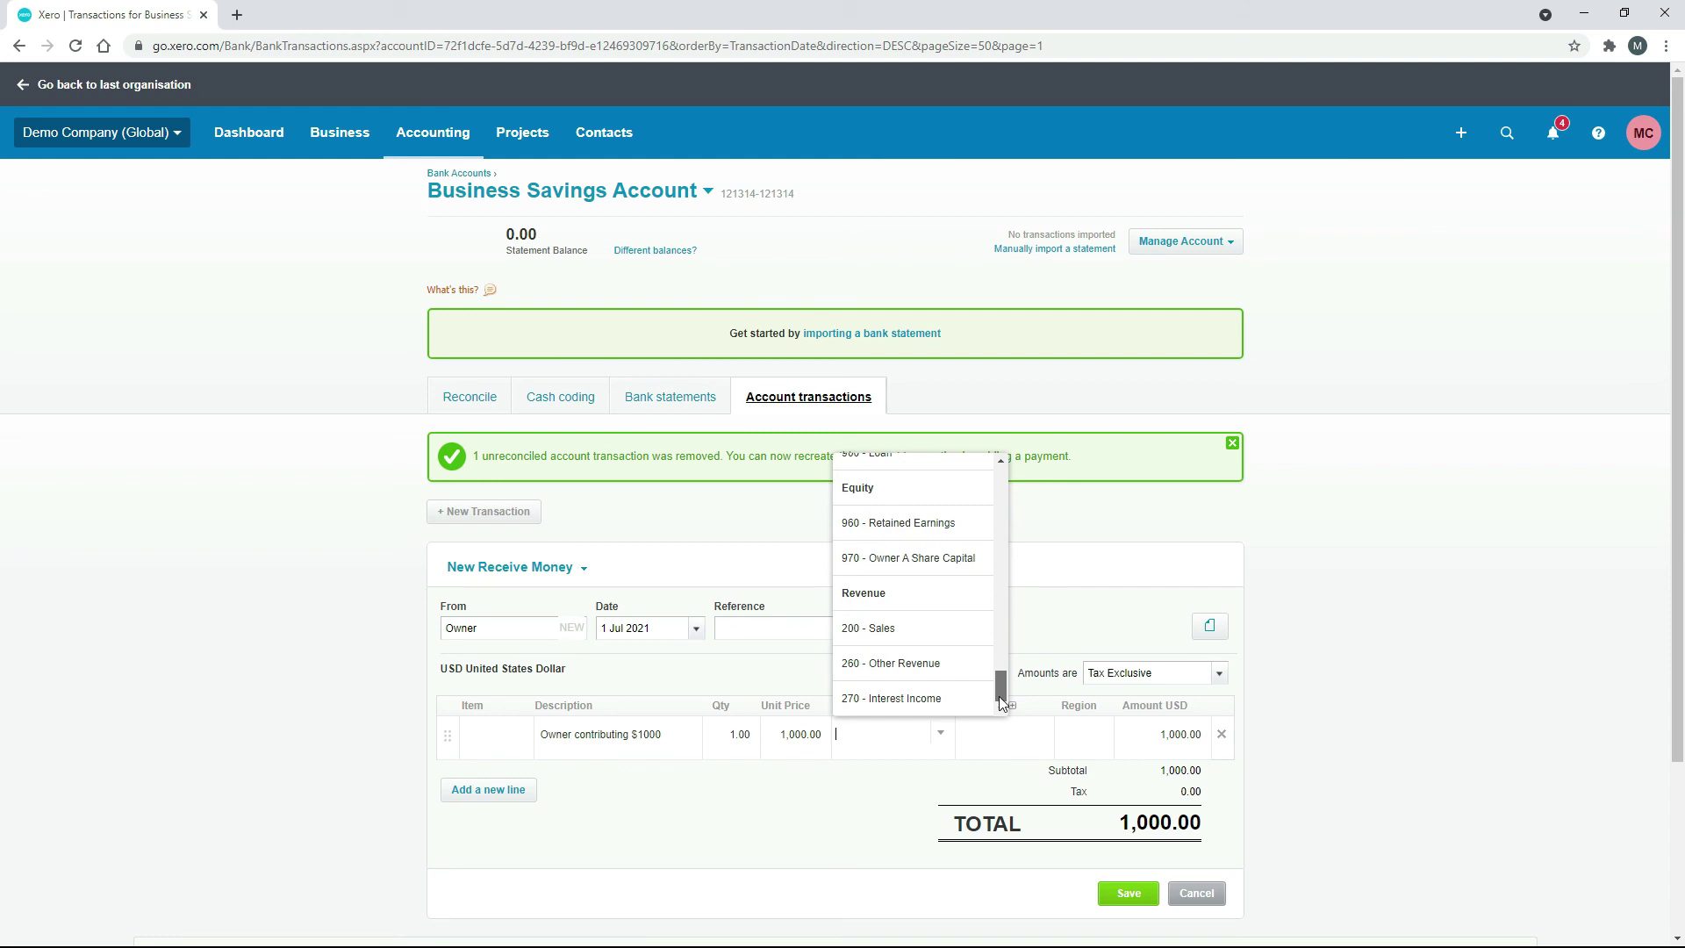
left_click(912, 567)
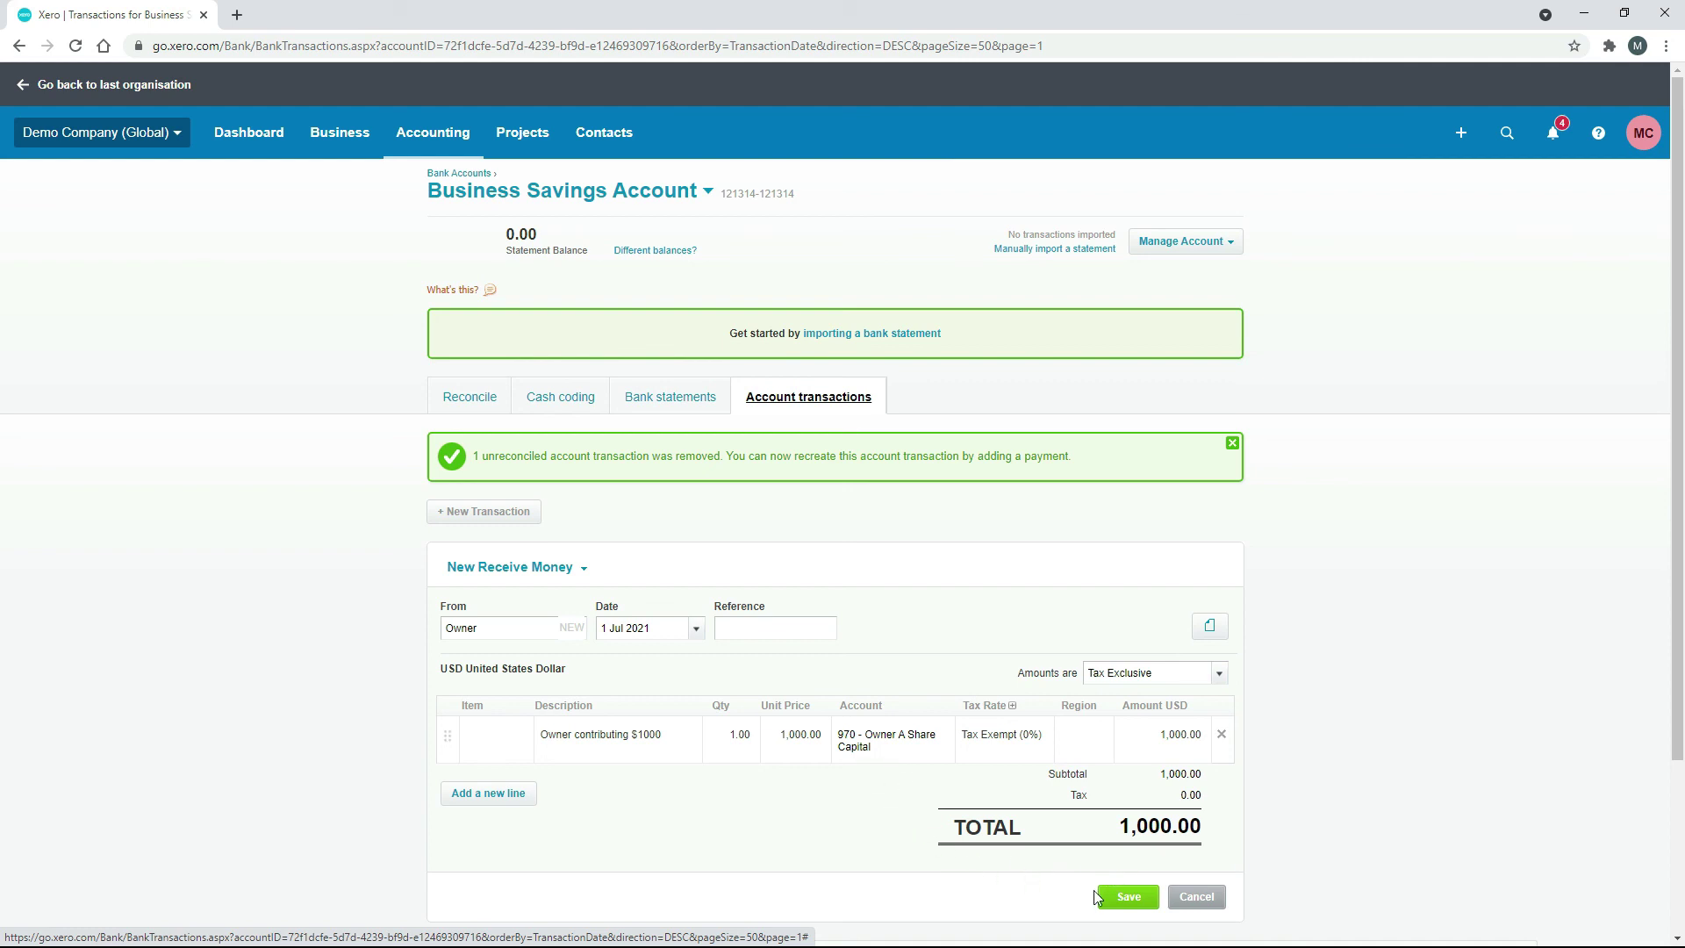
left_click(1130, 904)
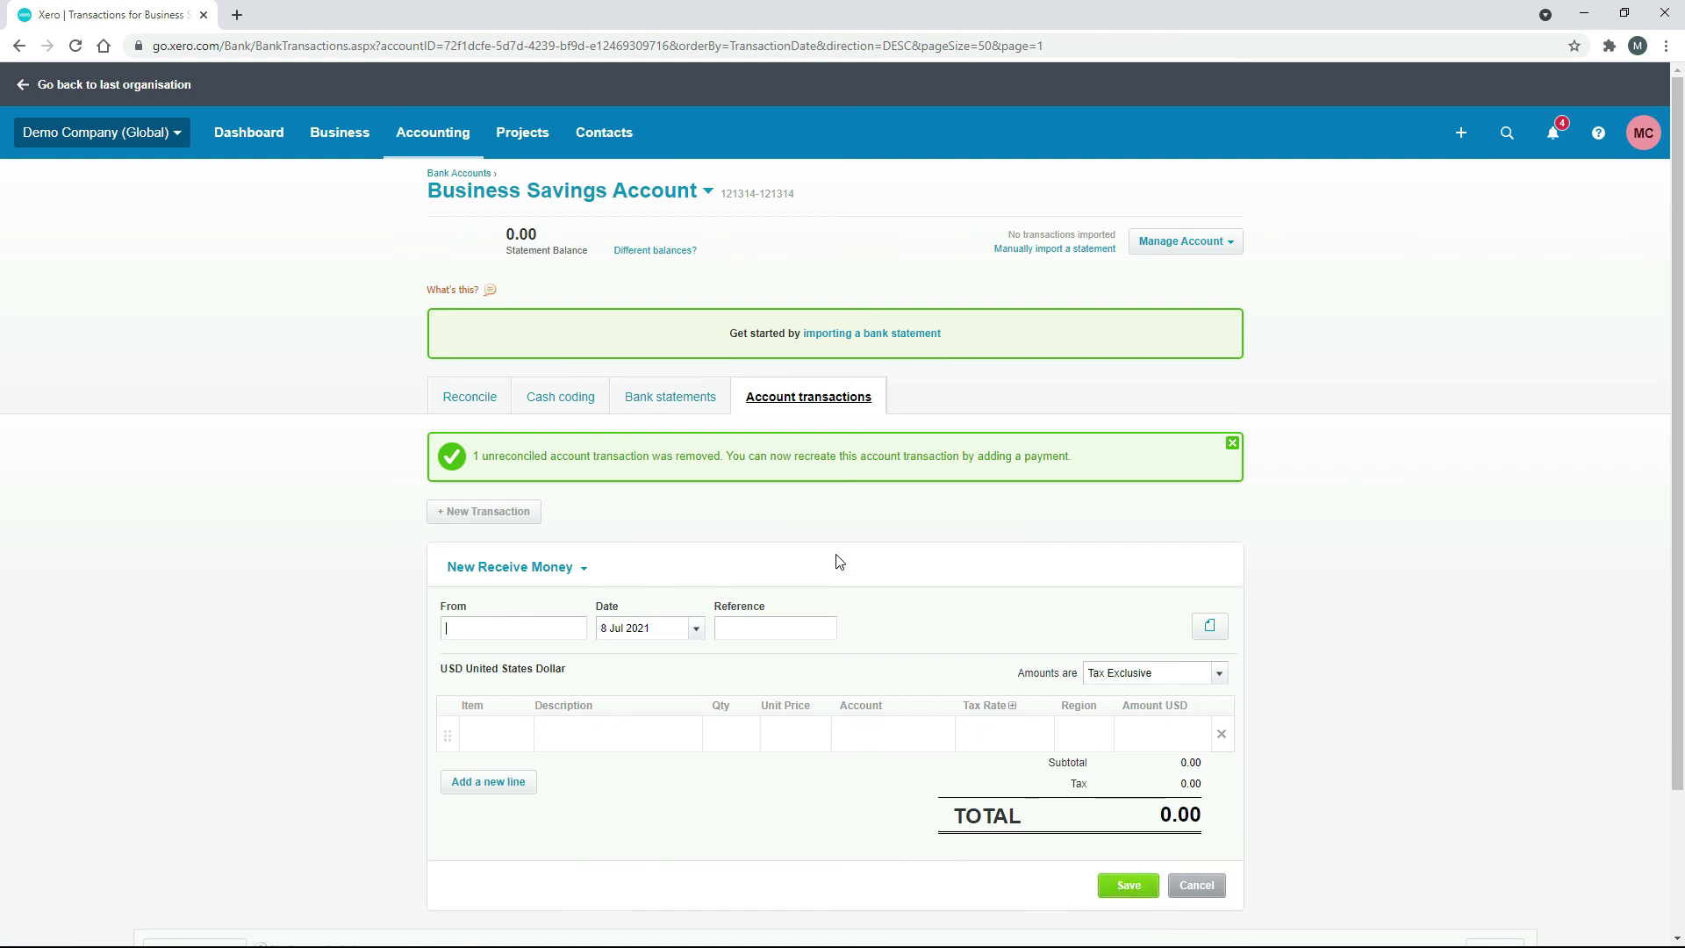
left_click(472, 176)
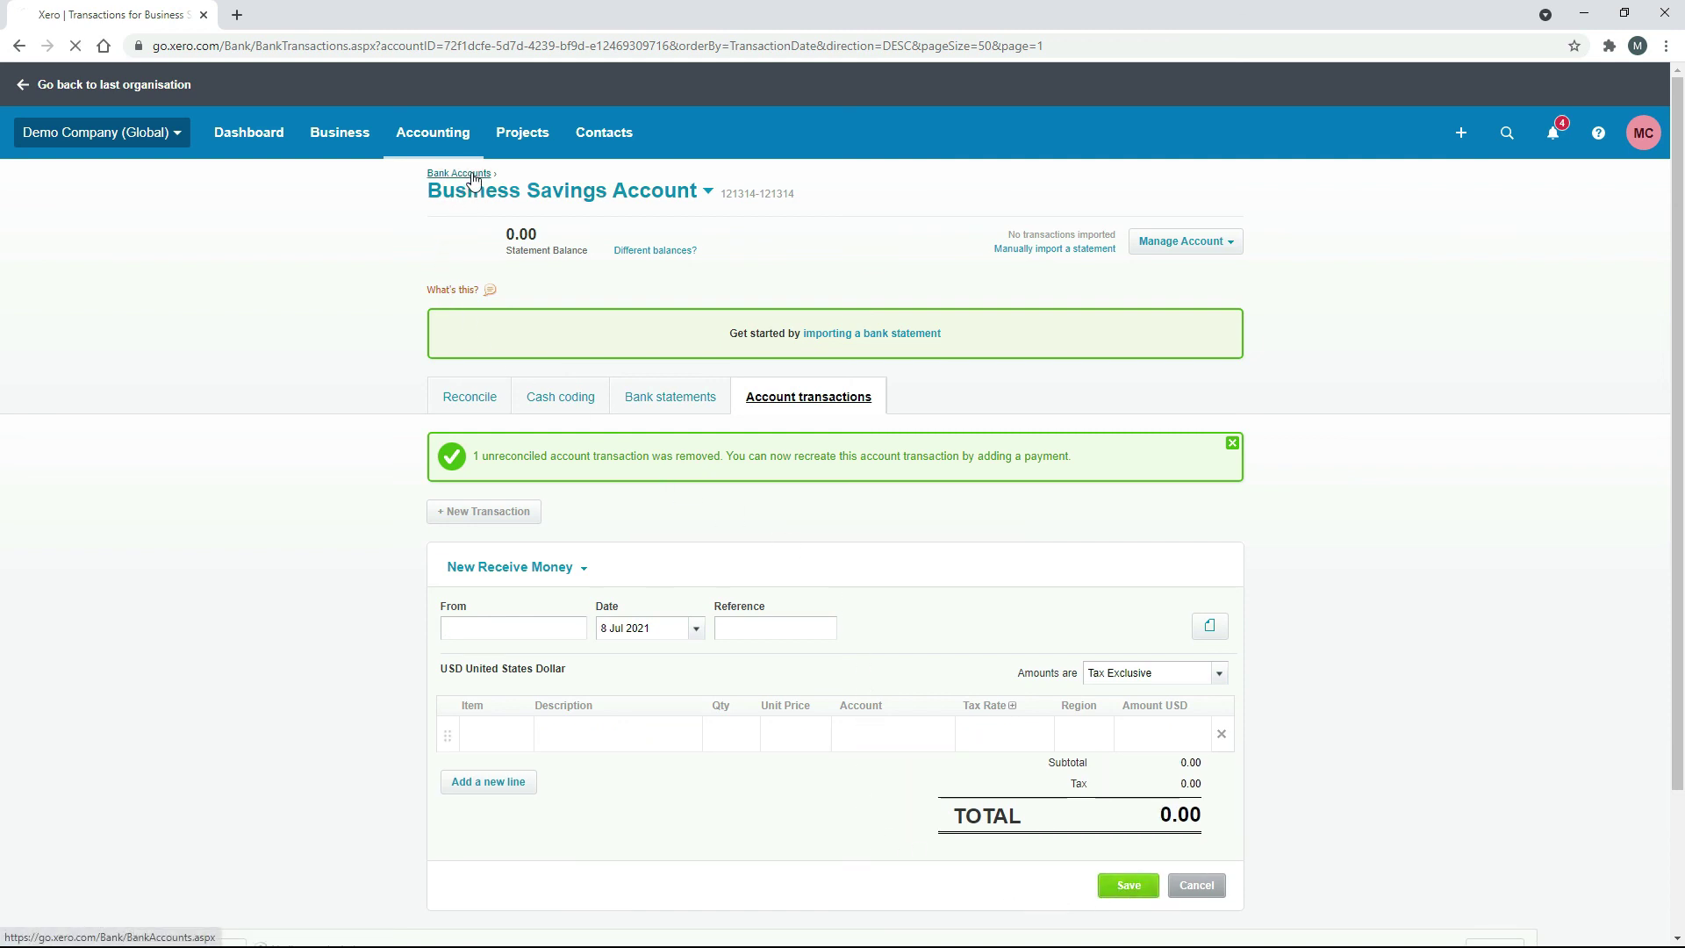